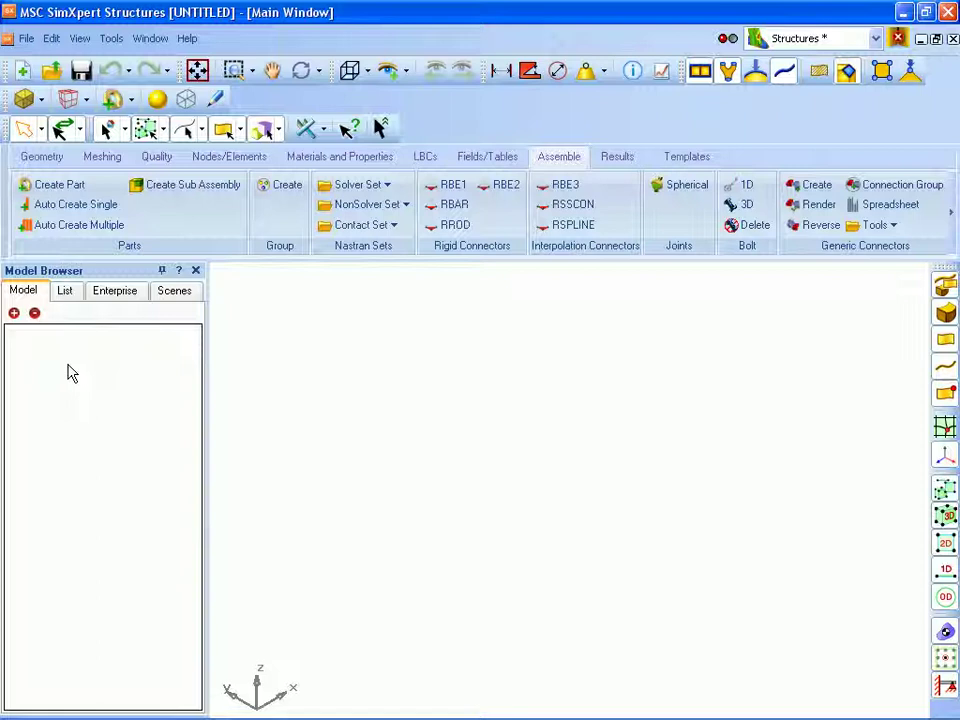
- Apply the standard mm/kg/s/kPa unit system (kelvin, mN force) in User Options
click(110, 39)
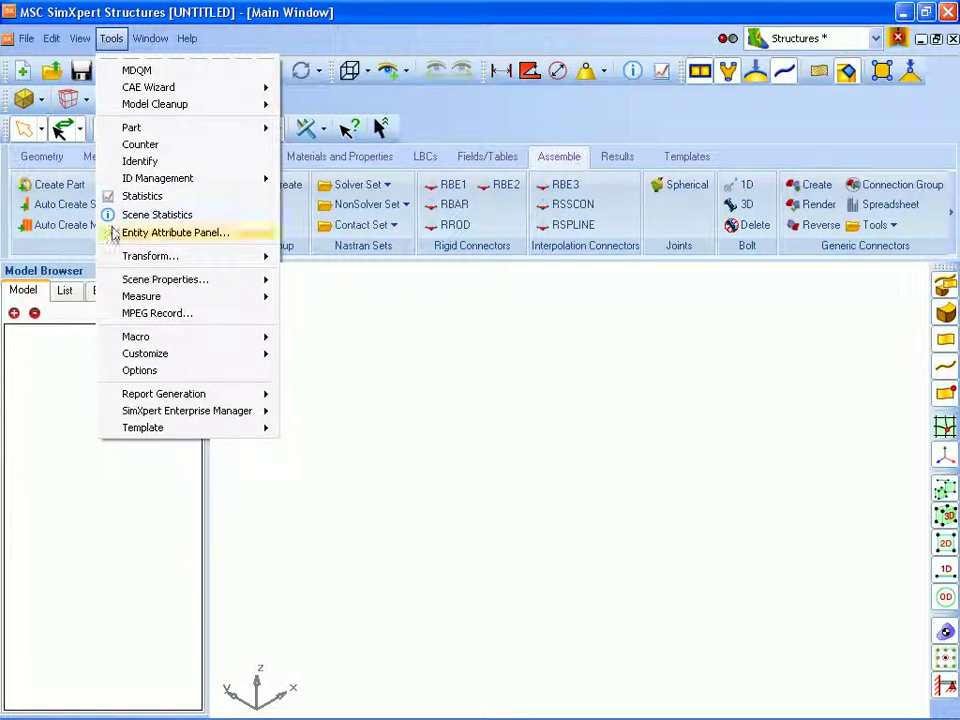
click(140, 371)
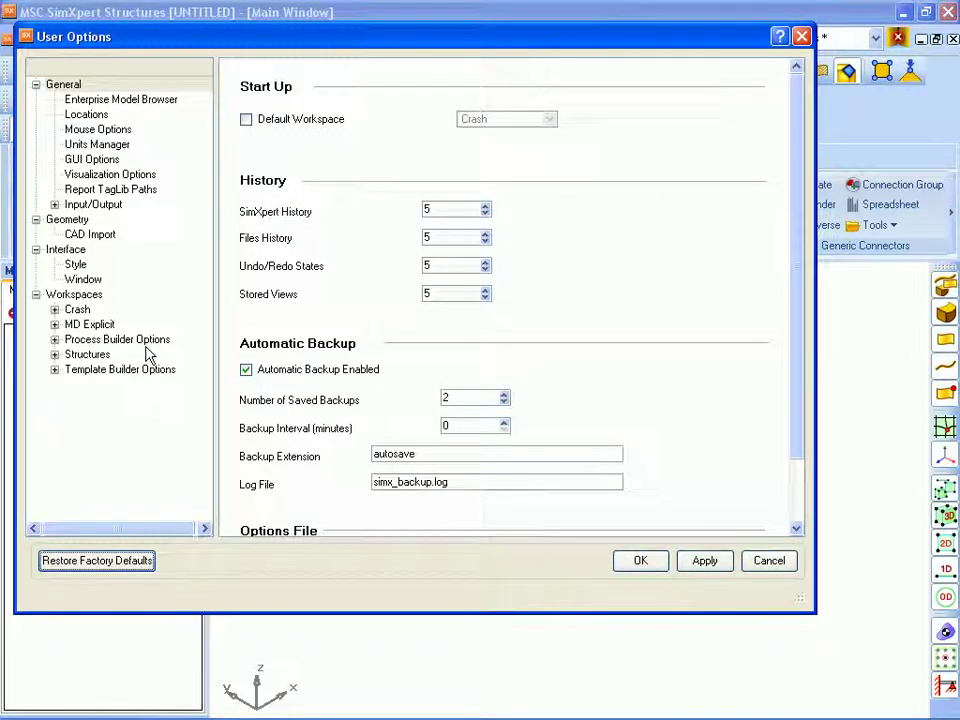
click(103, 150)
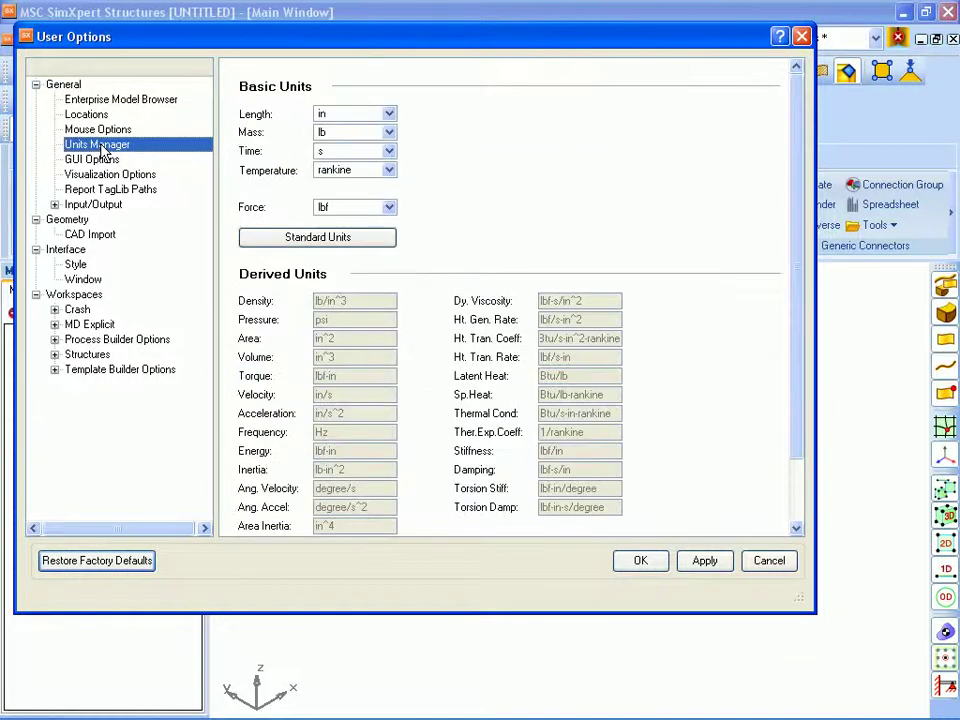
click(319, 242)
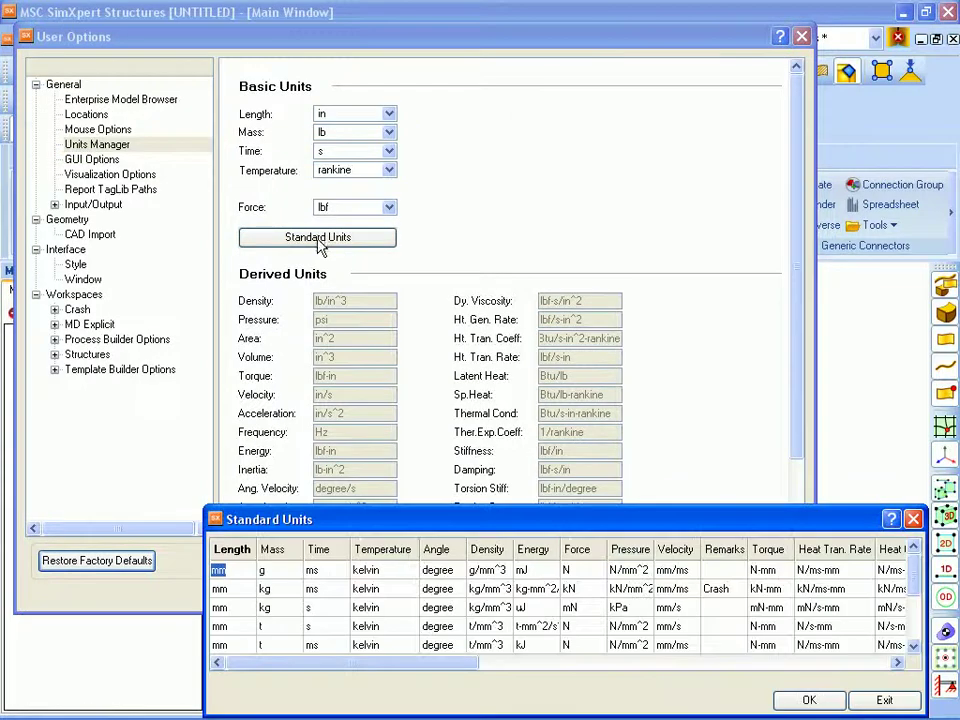
drag(392, 574, 366, 289)
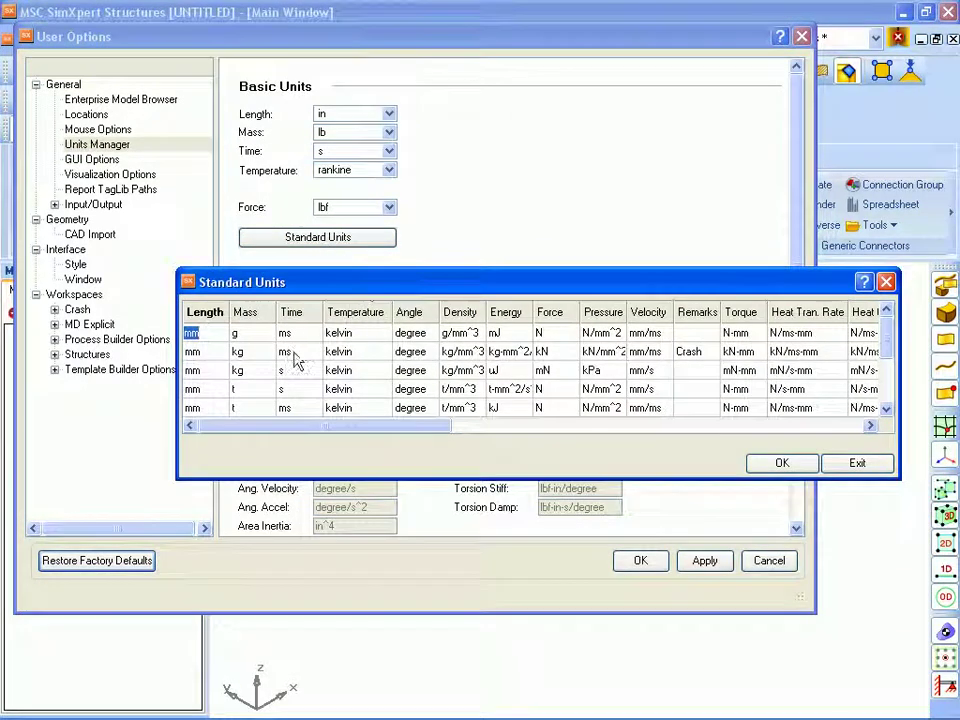
click(193, 375)
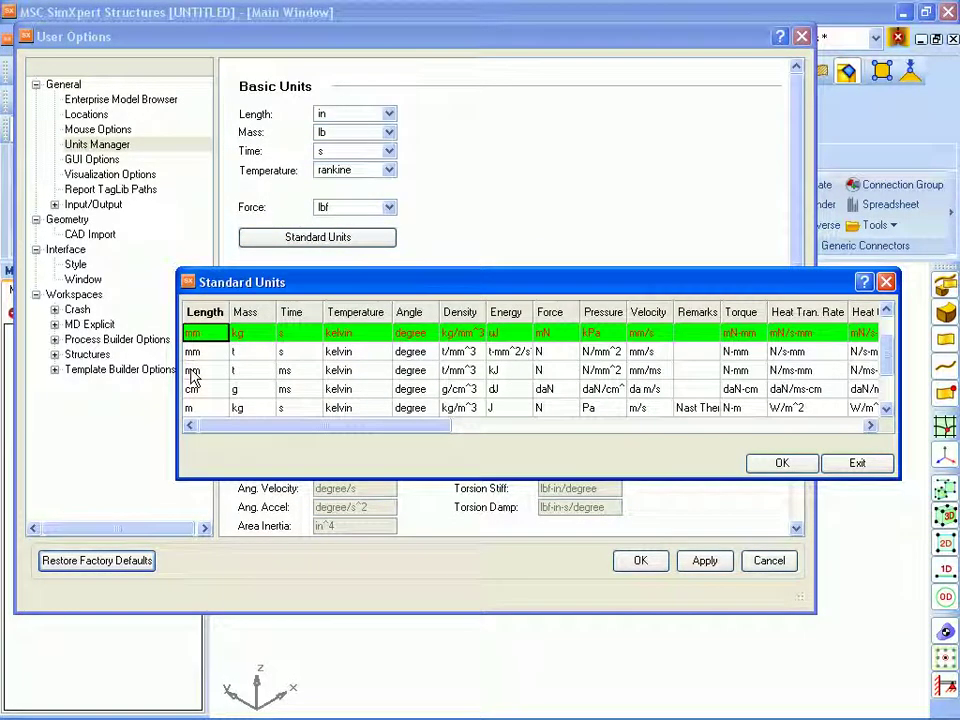
click(782, 463)
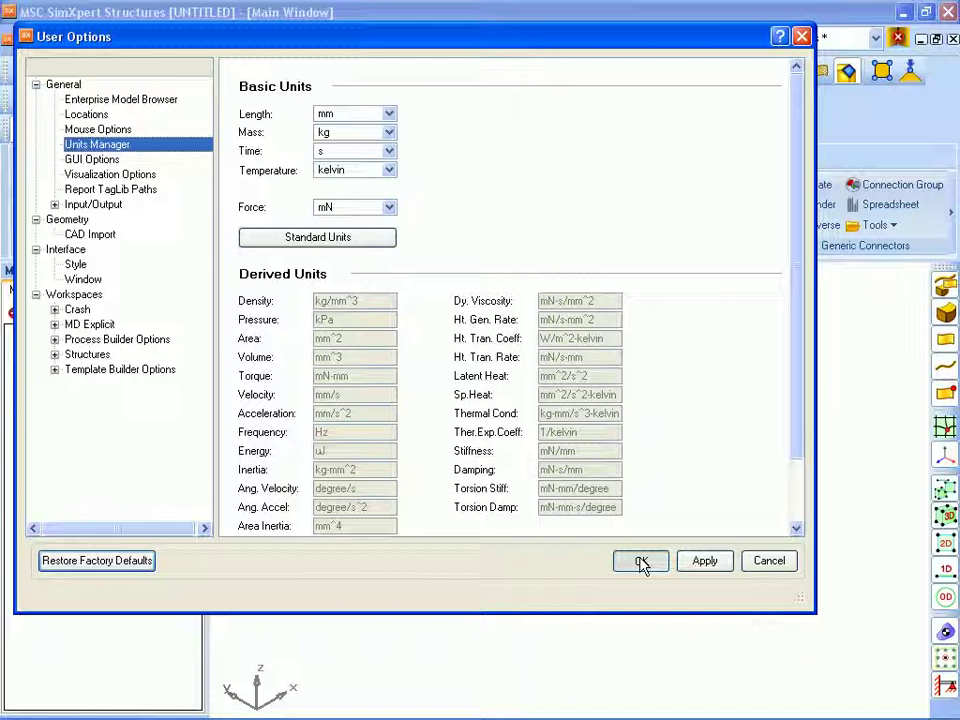
click(641, 562)
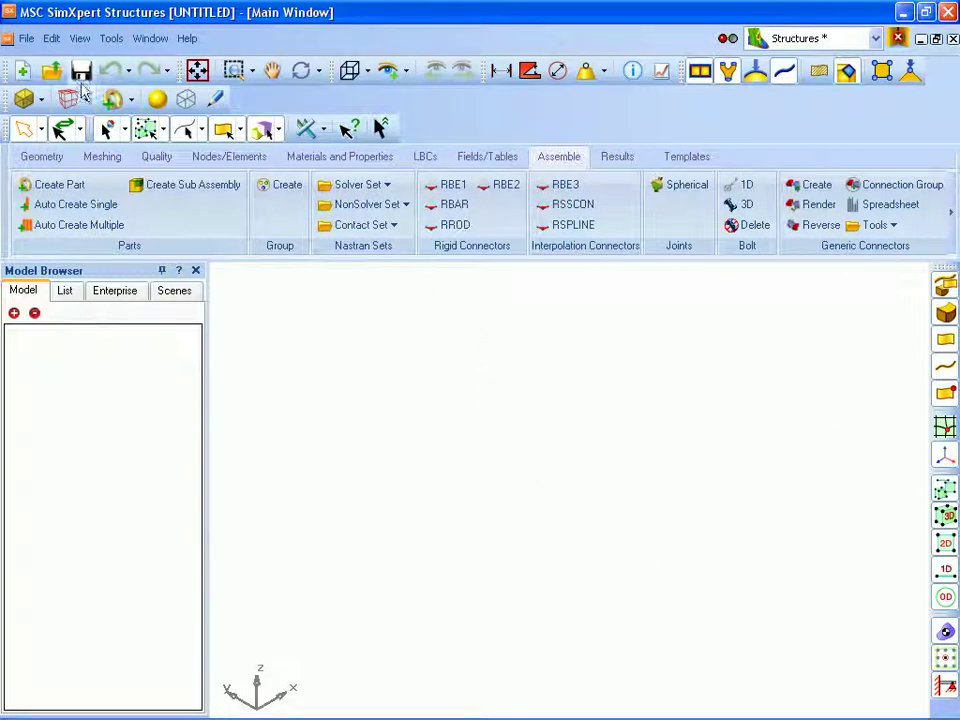
- Import the Parasolid file extrude_clip_simple.xmt_txt
click(27, 42)
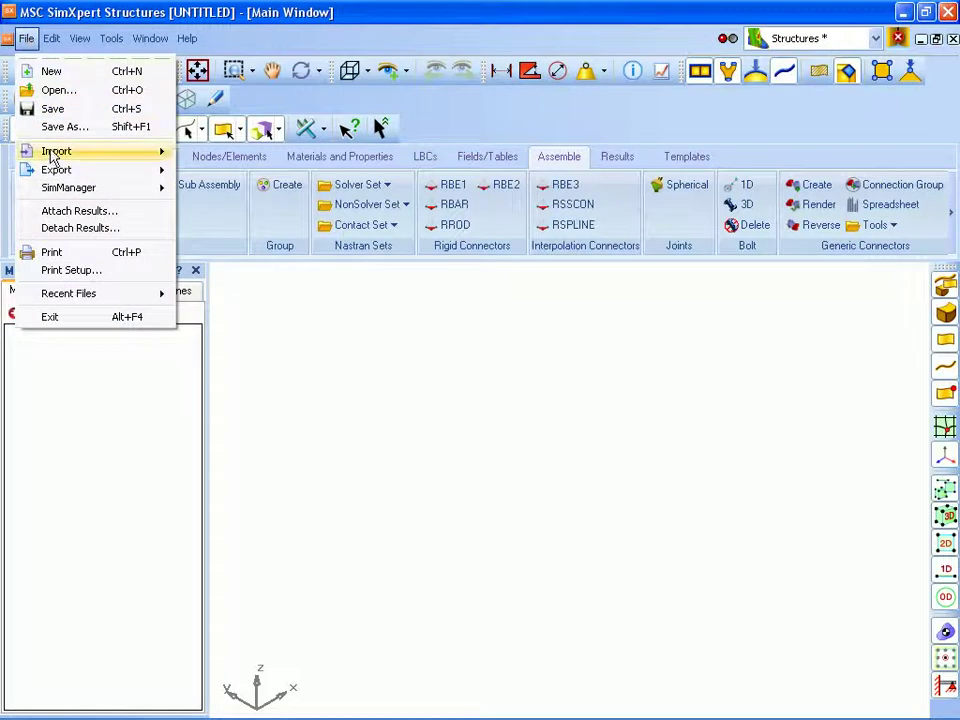
mouse_move(47, 151)
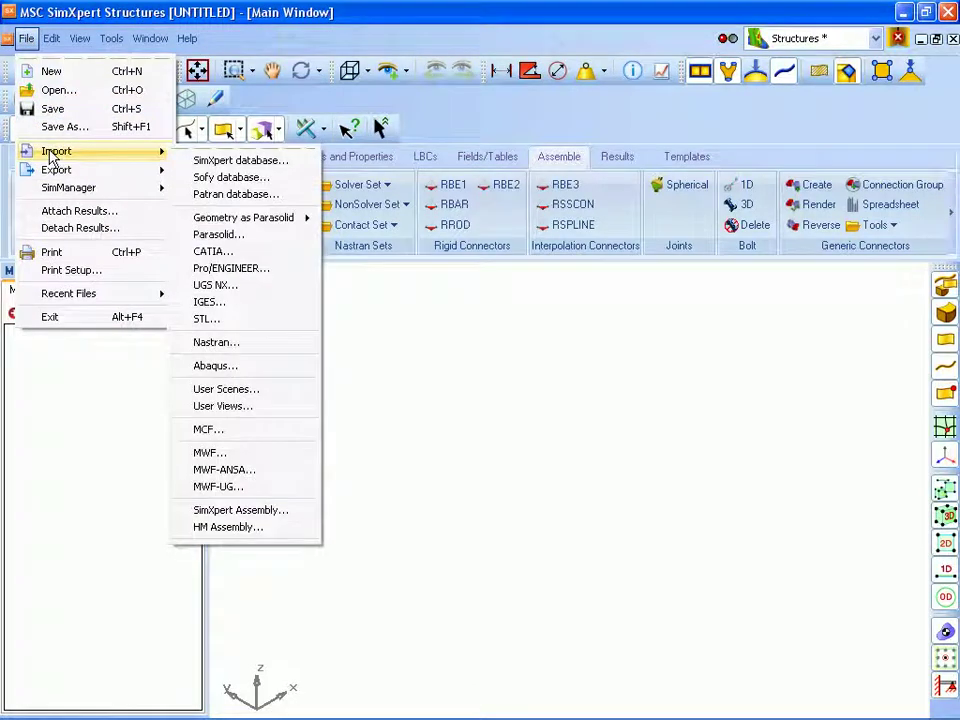
click(237, 234)
click(199, 129)
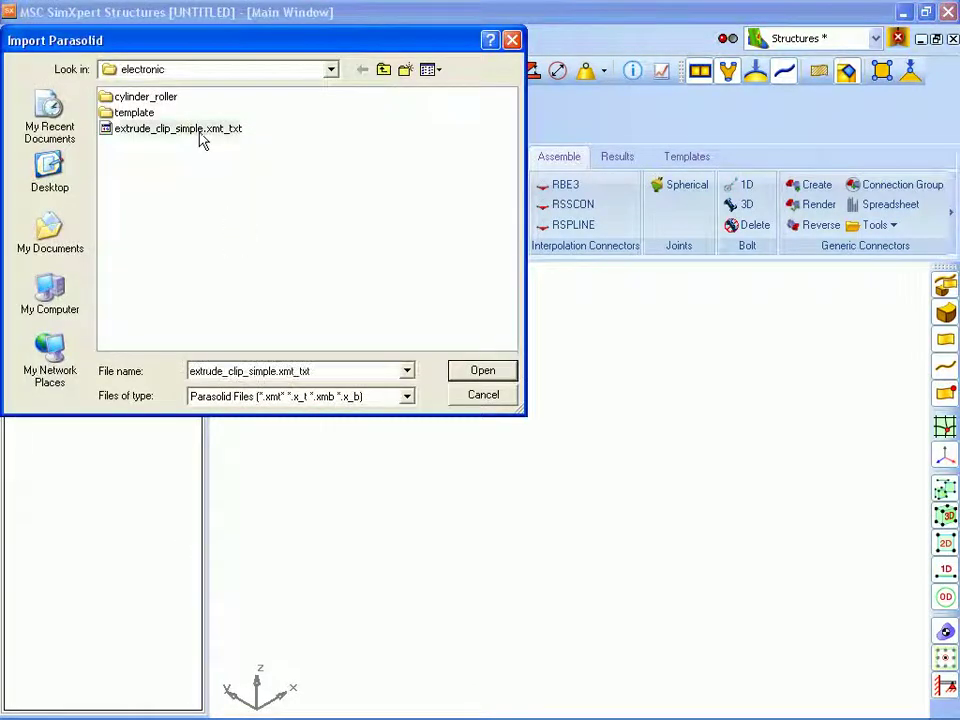
click(503, 376)
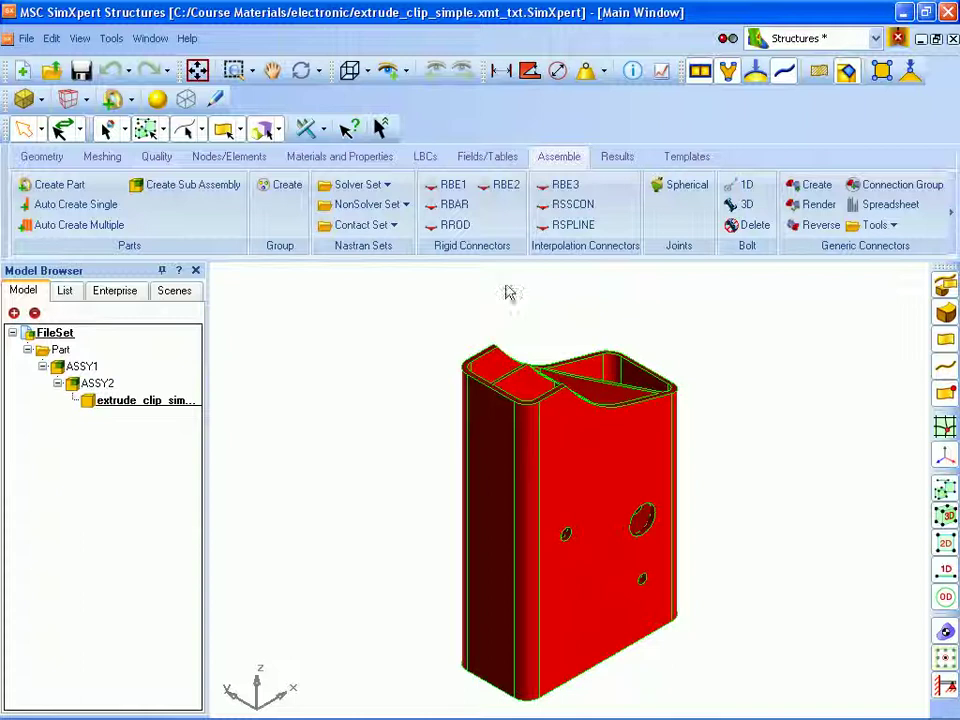
- Create a new part, replacing the default PART_2 title with 'Cross section'
click(47, 193)
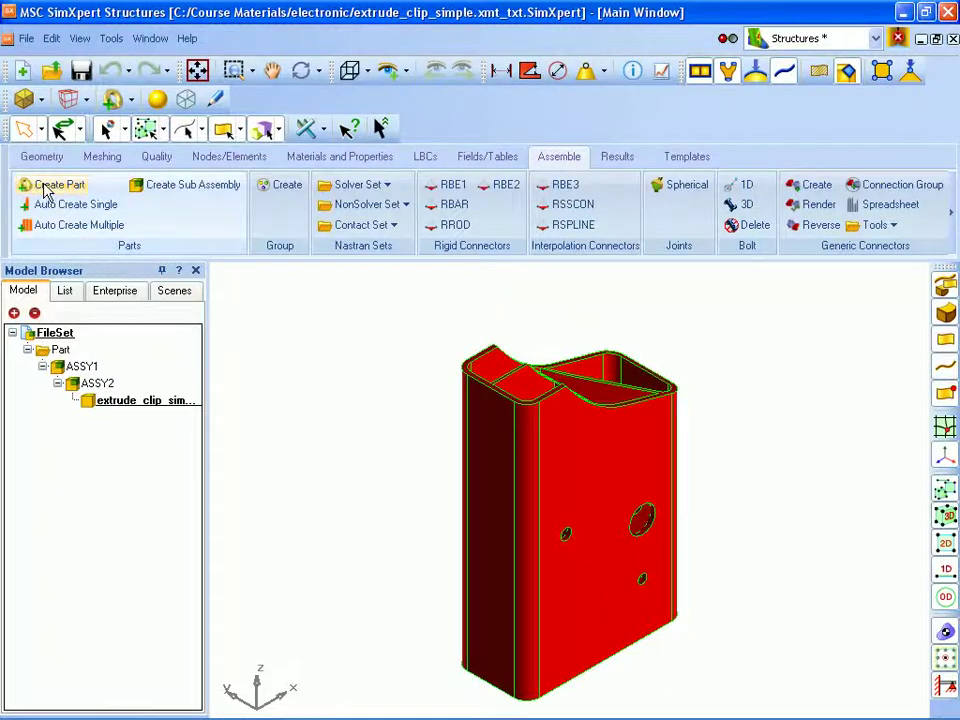
drag(611, 431, 323, 310)
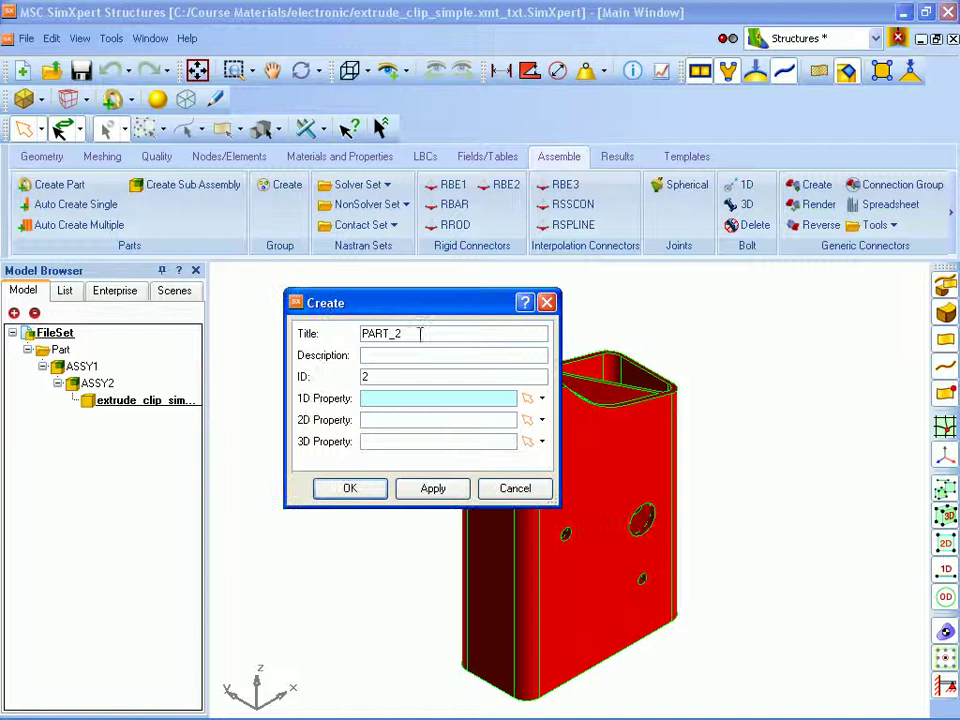
drag(422, 333, 350, 334)
text(Cross)
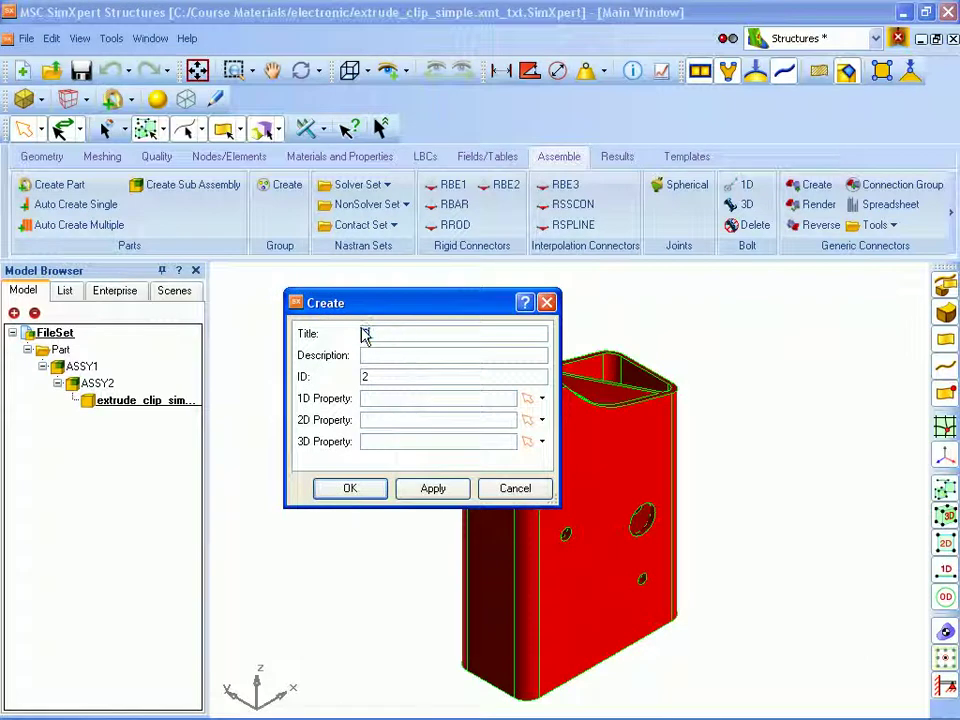
text( section)
key(Return)
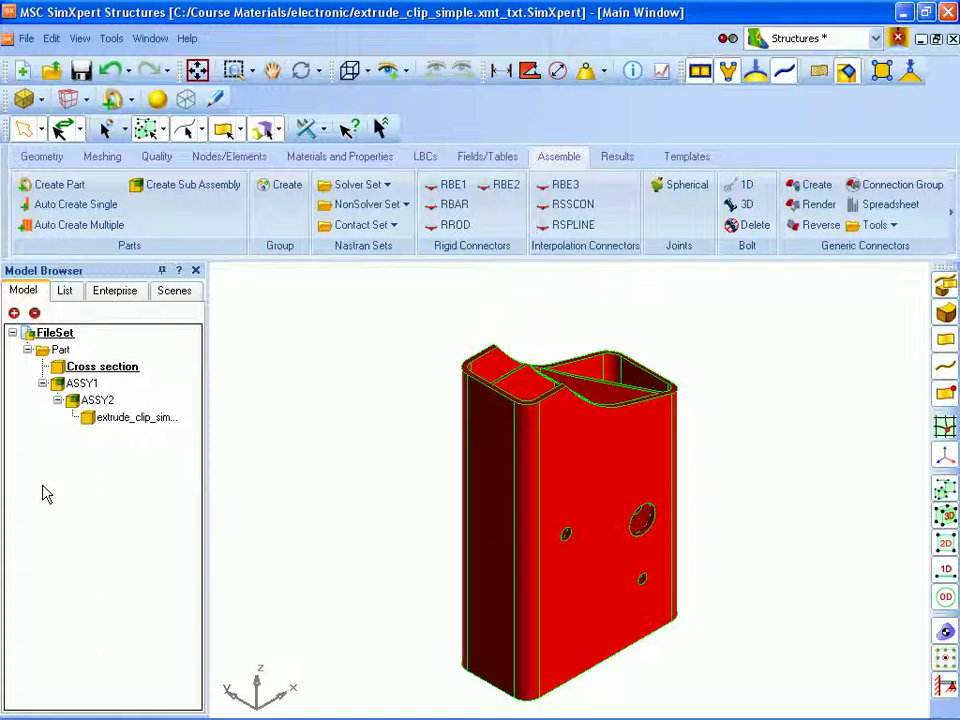
- Open the solid cross-section tool and view the clip from the bottom, fitted to the window
click(40, 158)
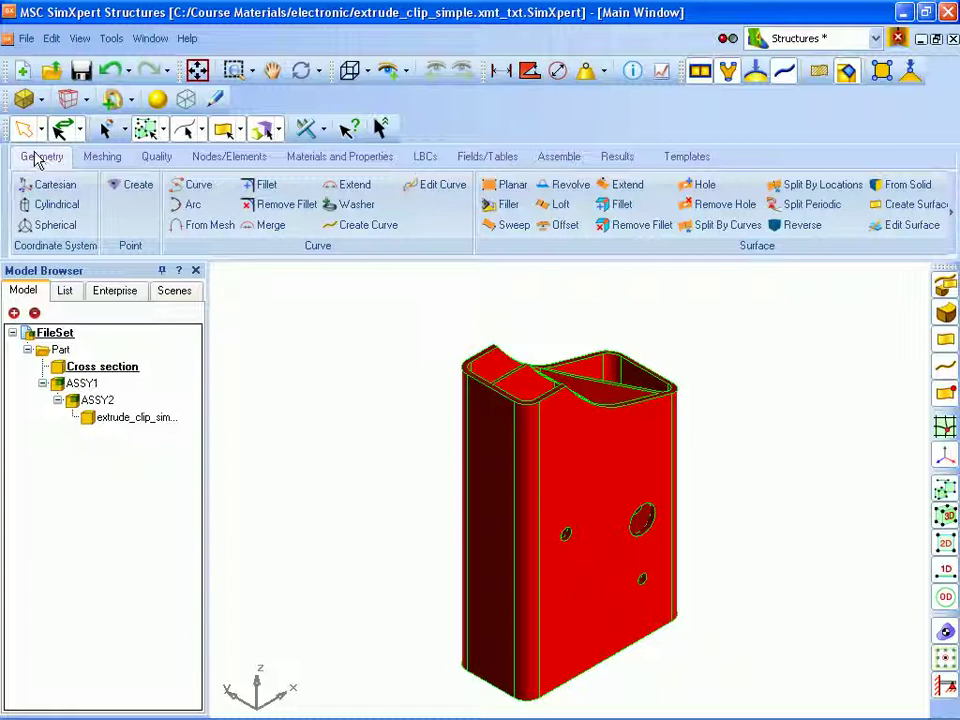
click(952, 205)
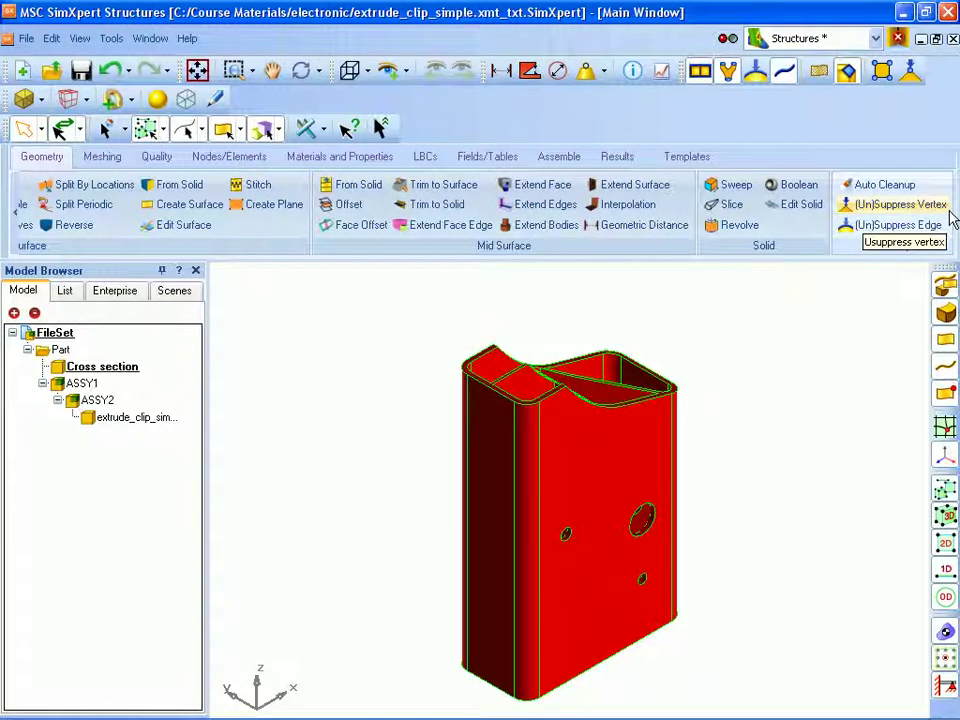
click(806, 204)
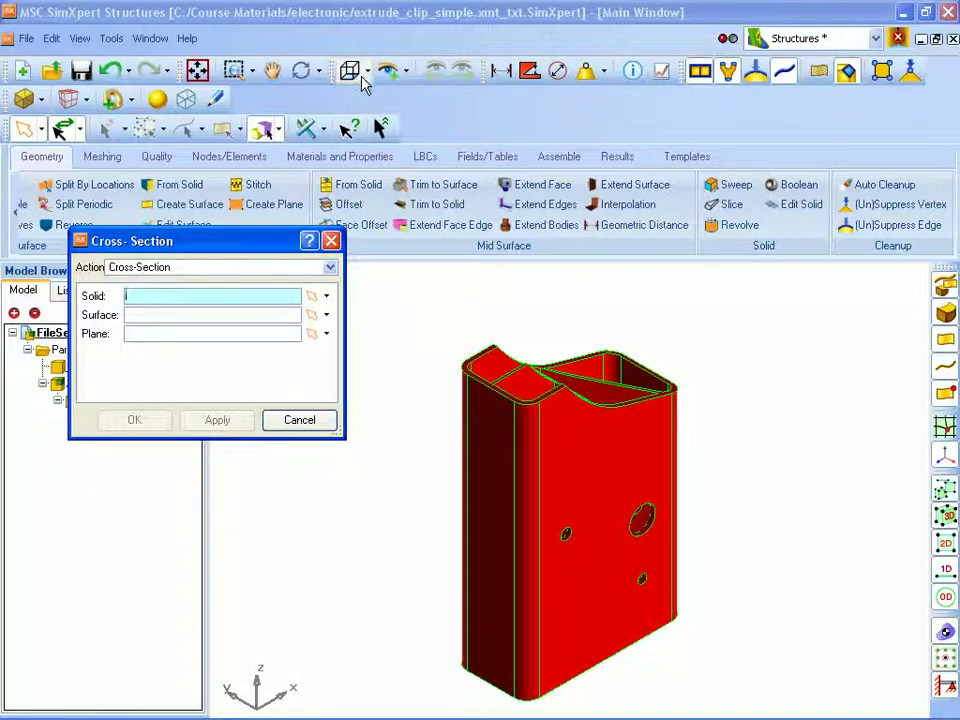
click(368, 71)
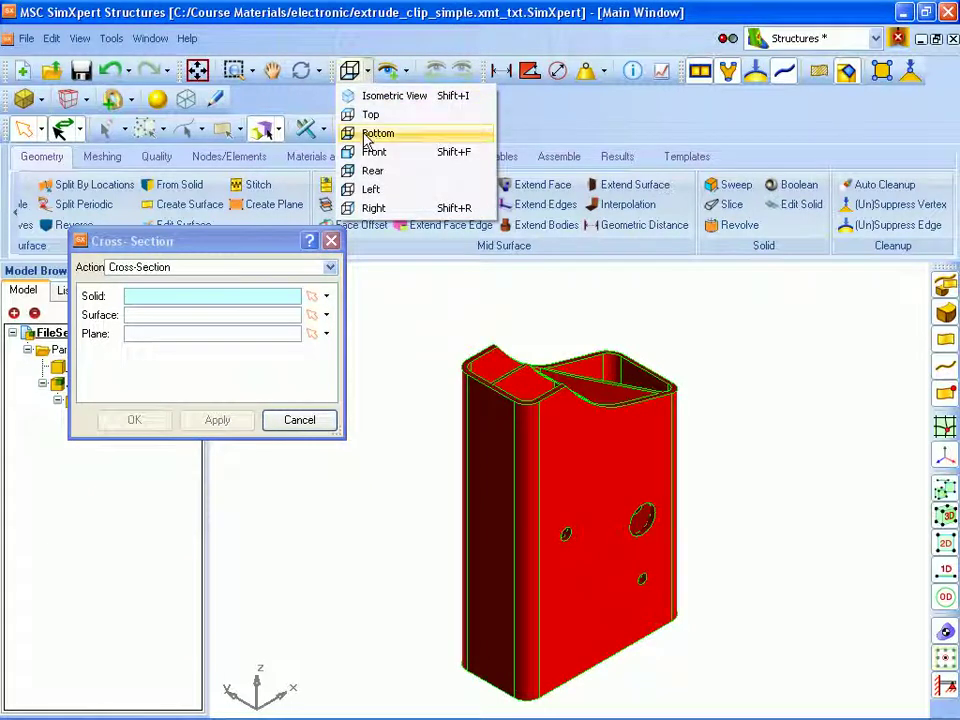
click(370, 134)
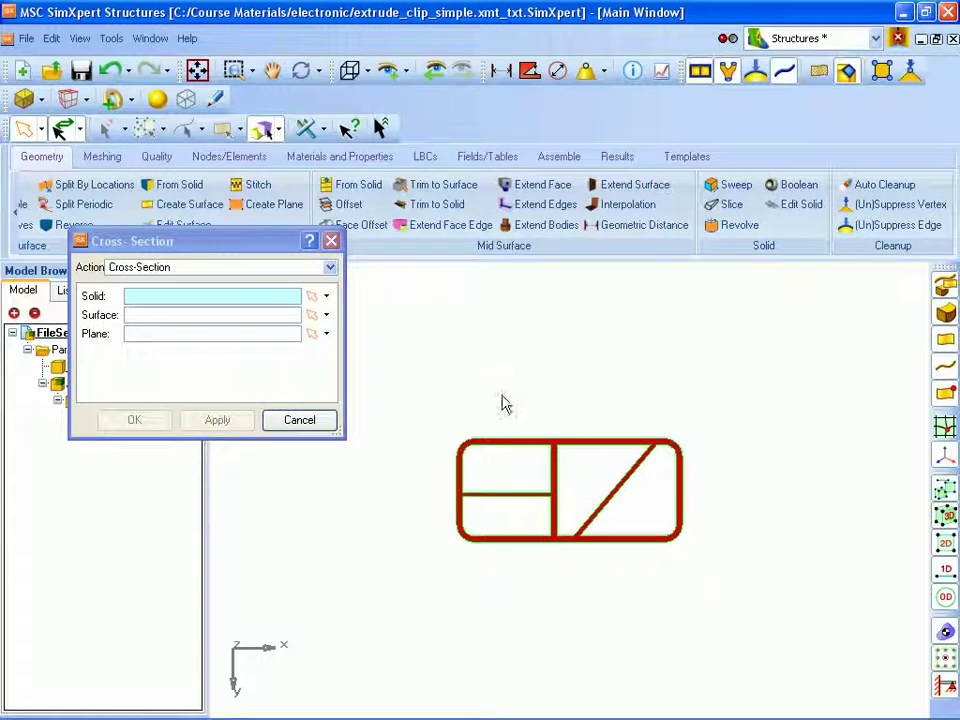
middle_drag(508, 392, 516, 396)
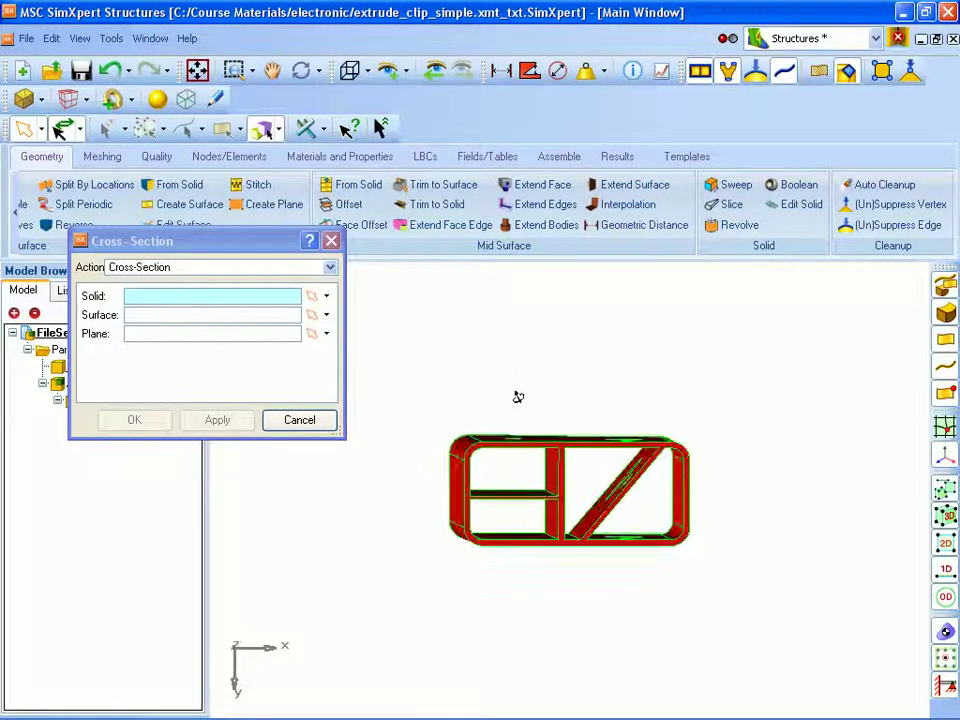
click(197, 72)
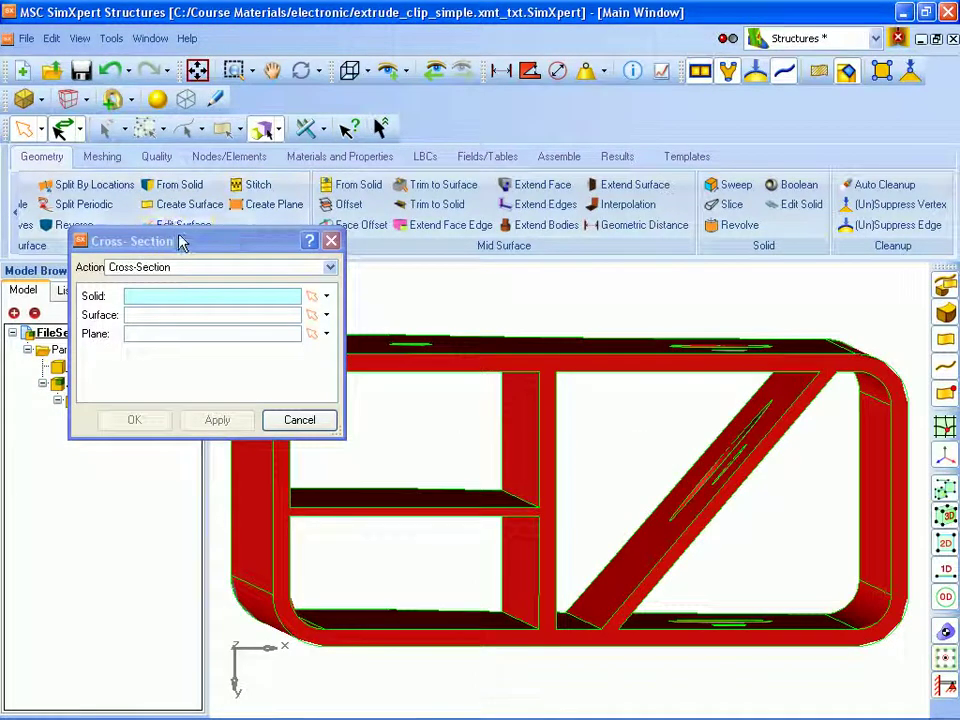
drag(180, 243, 171, 107)
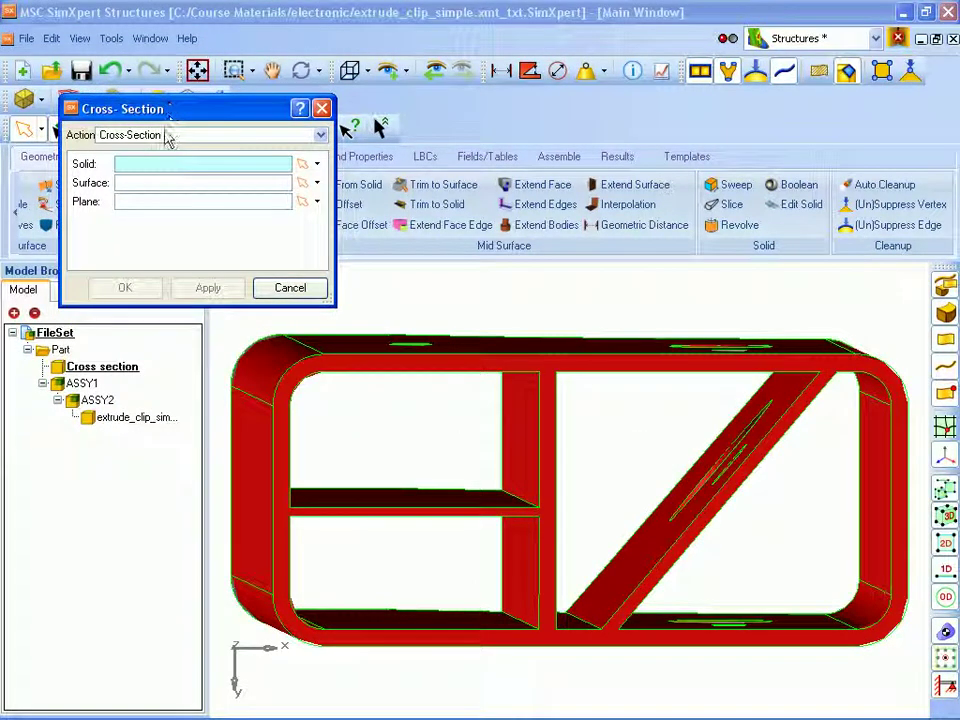
- Section solid BODY/3279 with SURFACE/28 to create the cross-section face
click(130, 163)
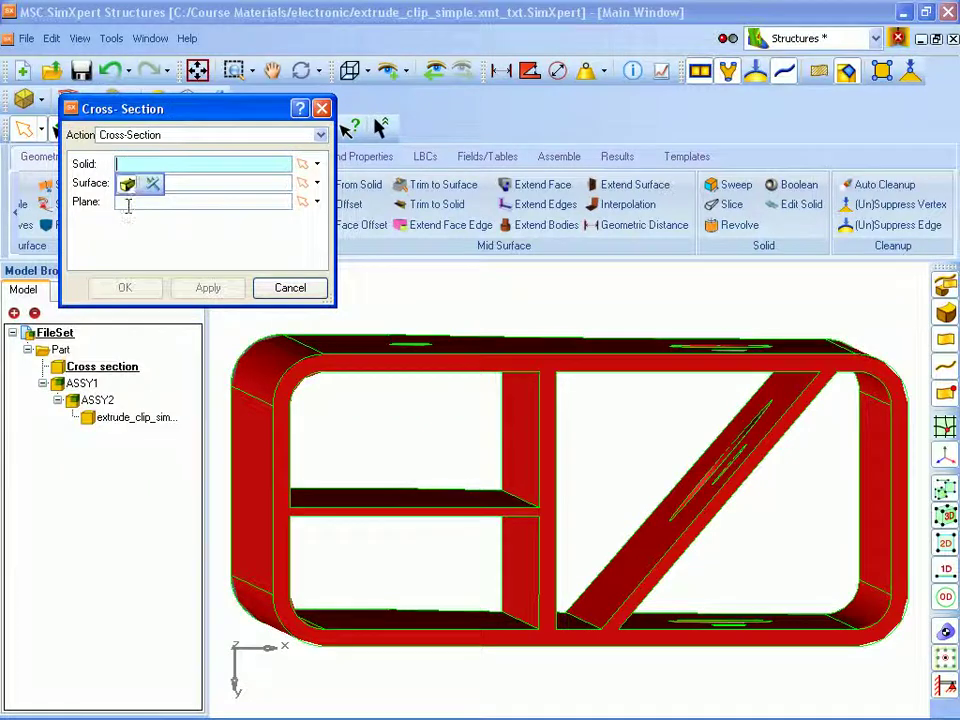
click(265, 377)
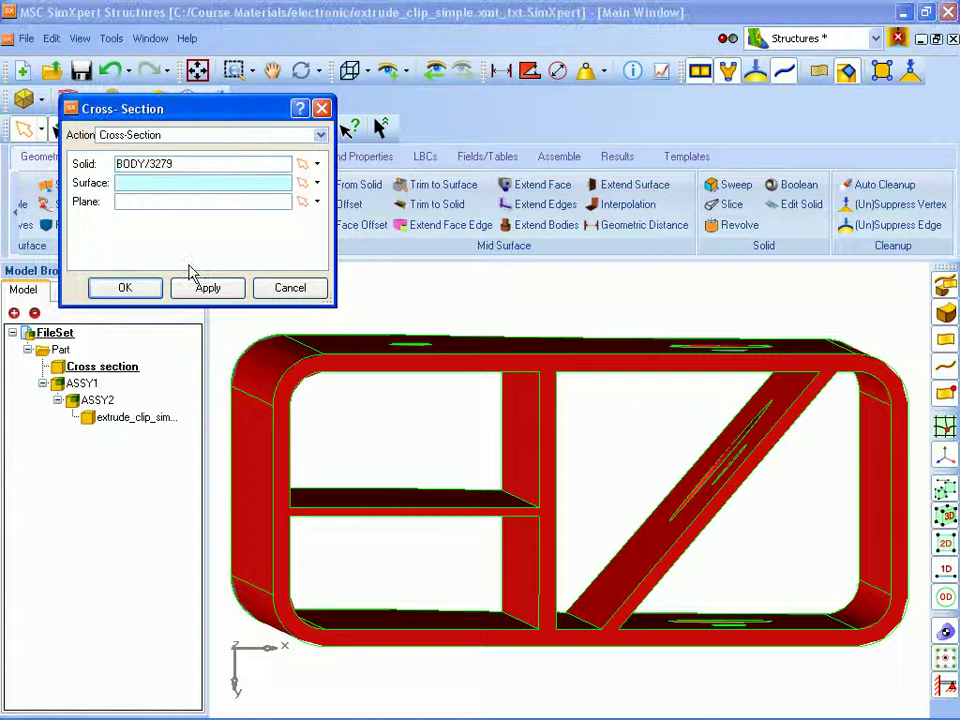
click(128, 182)
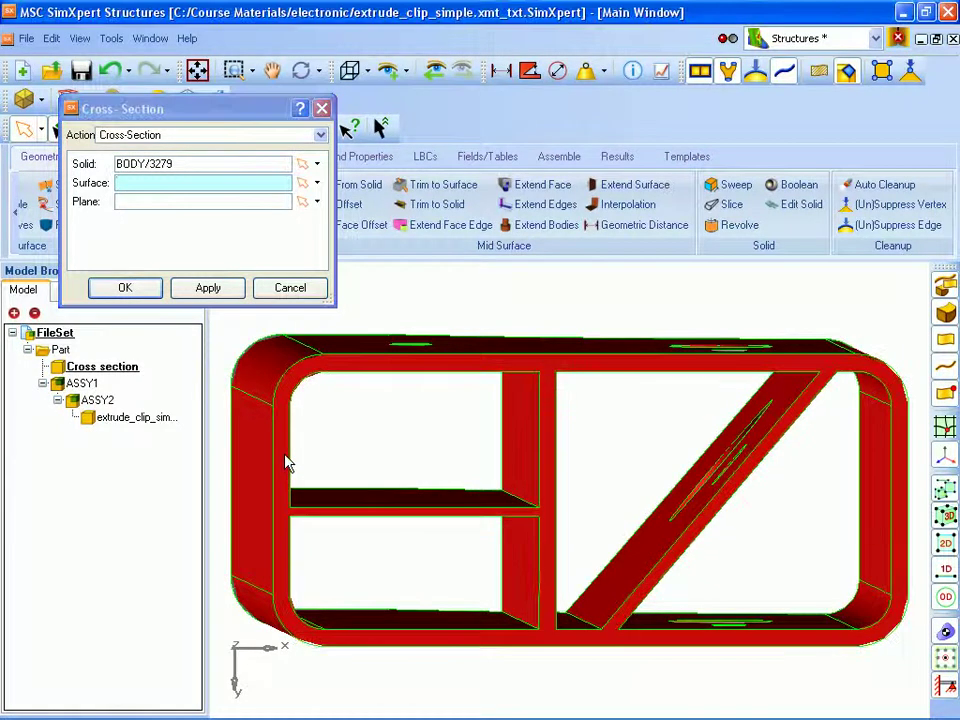
click(286, 463)
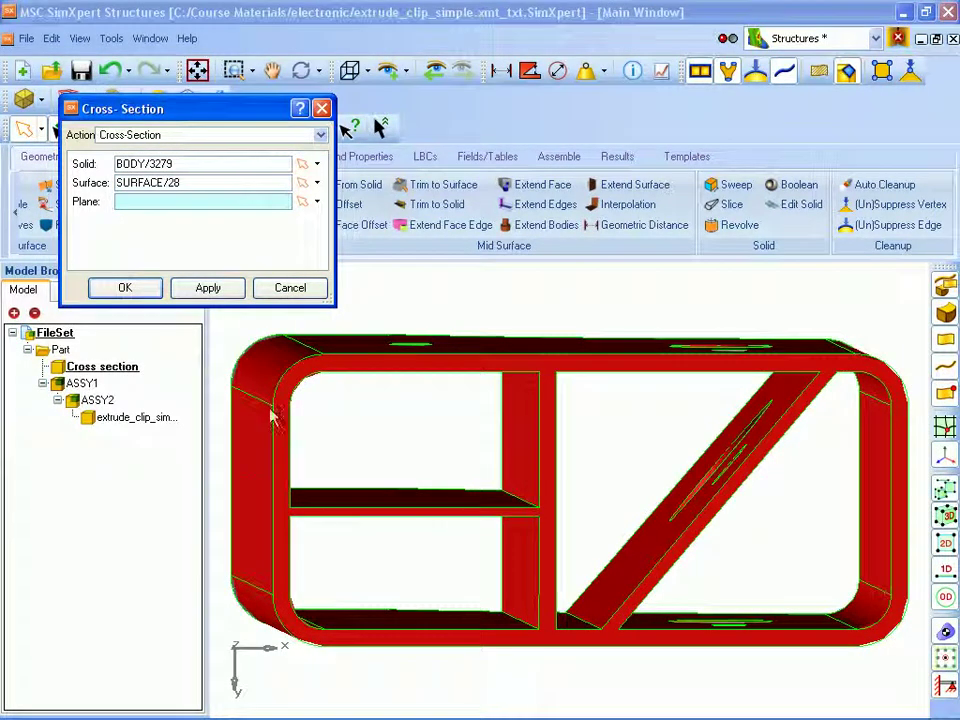
click(125, 288)
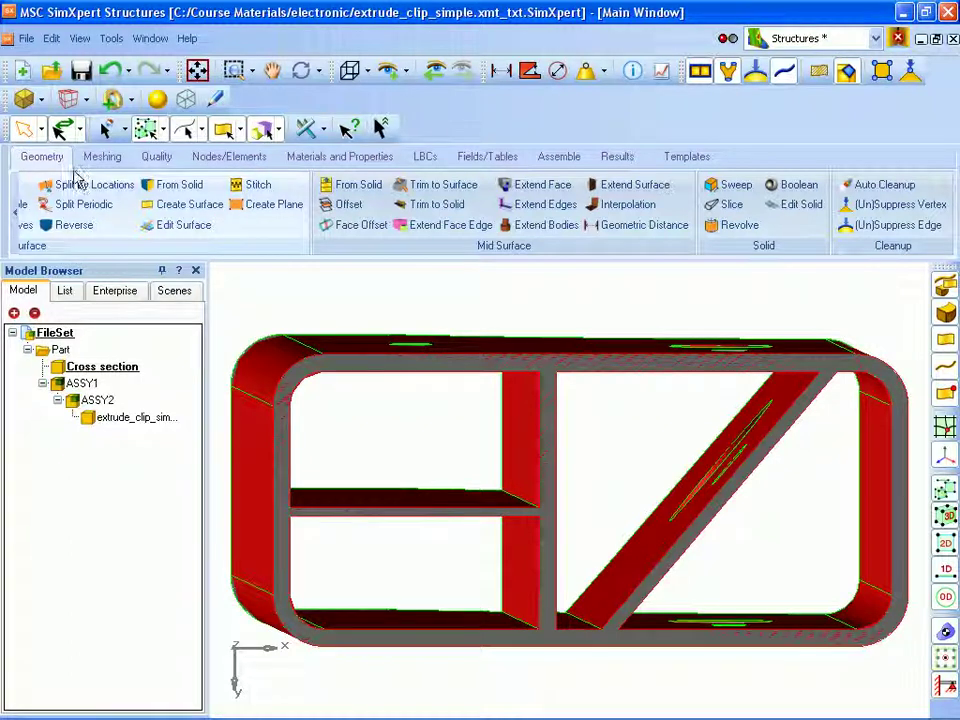
- Switch geometry display to wireframe and hide the extrude_clip_simple solid
click(41, 100)
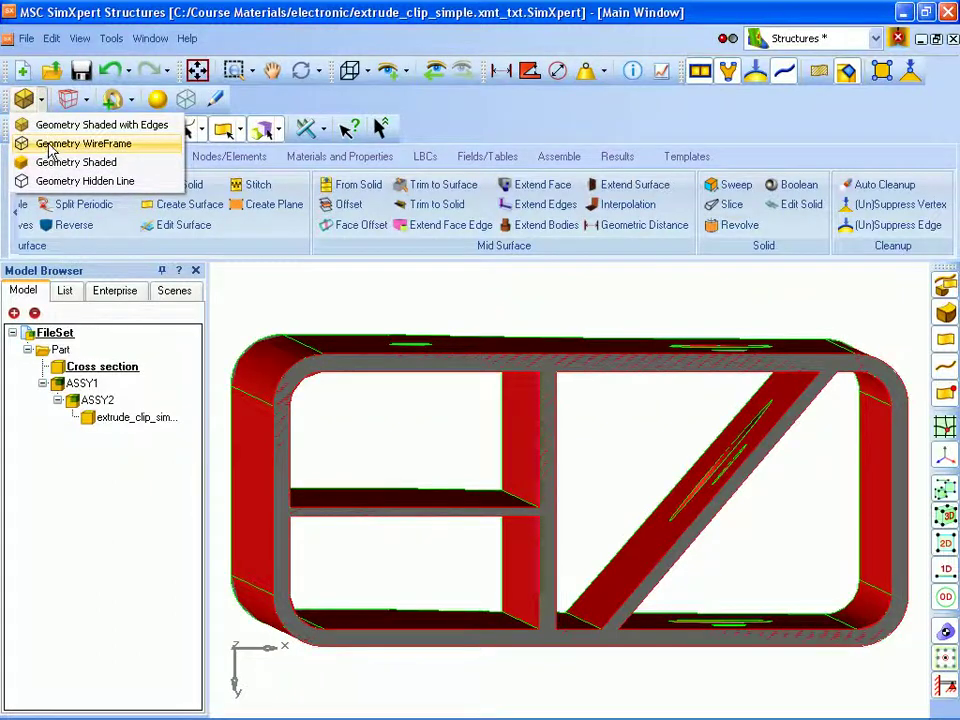
click(50, 146)
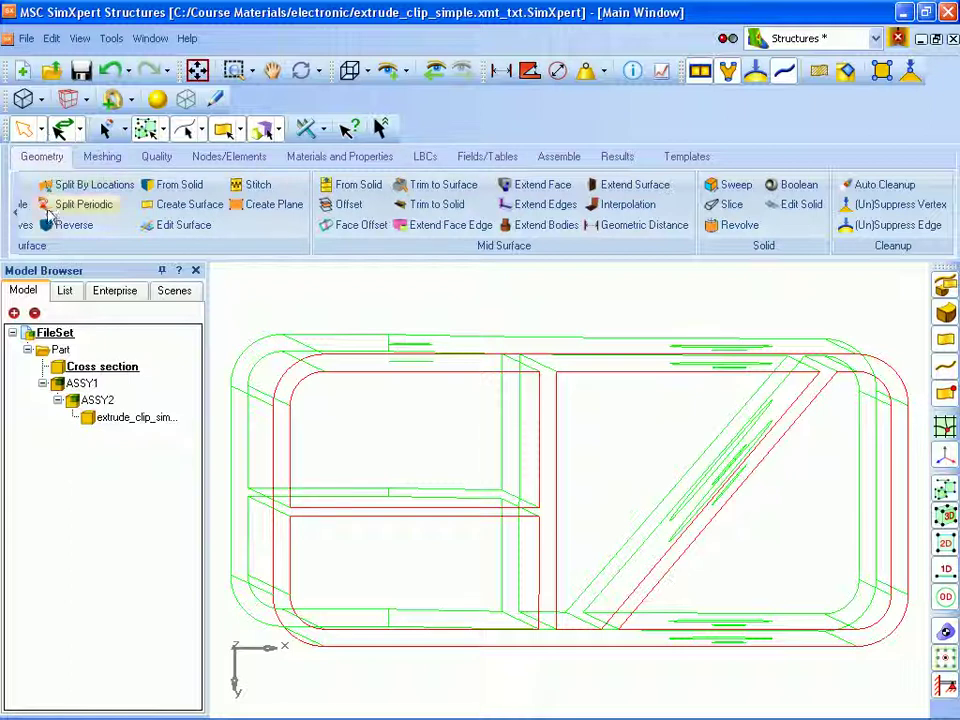
right_click(90, 420)
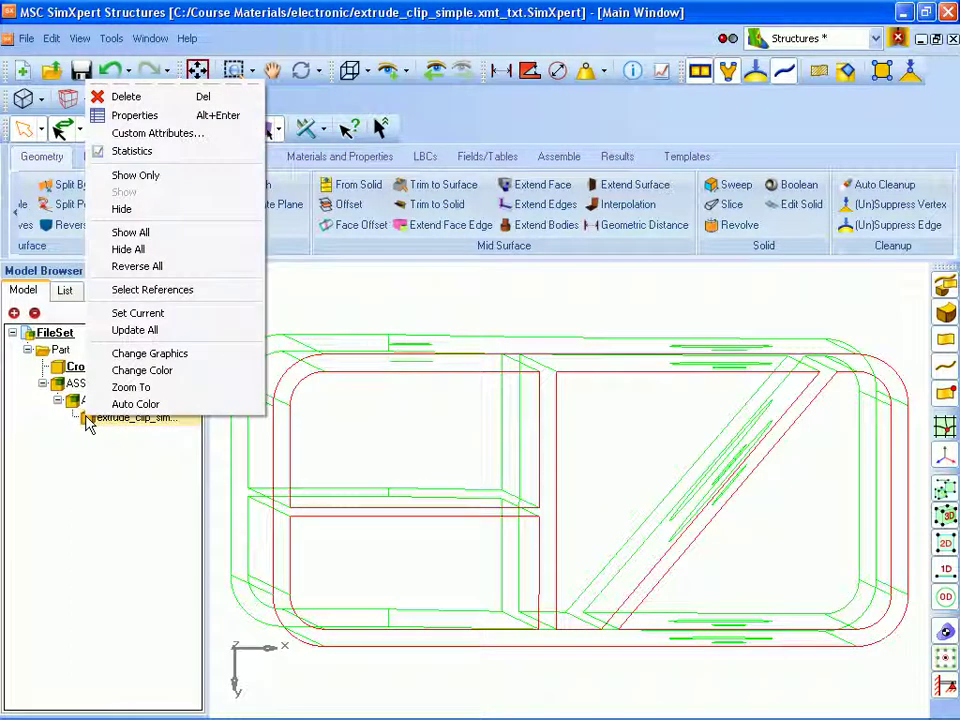
click(124, 210)
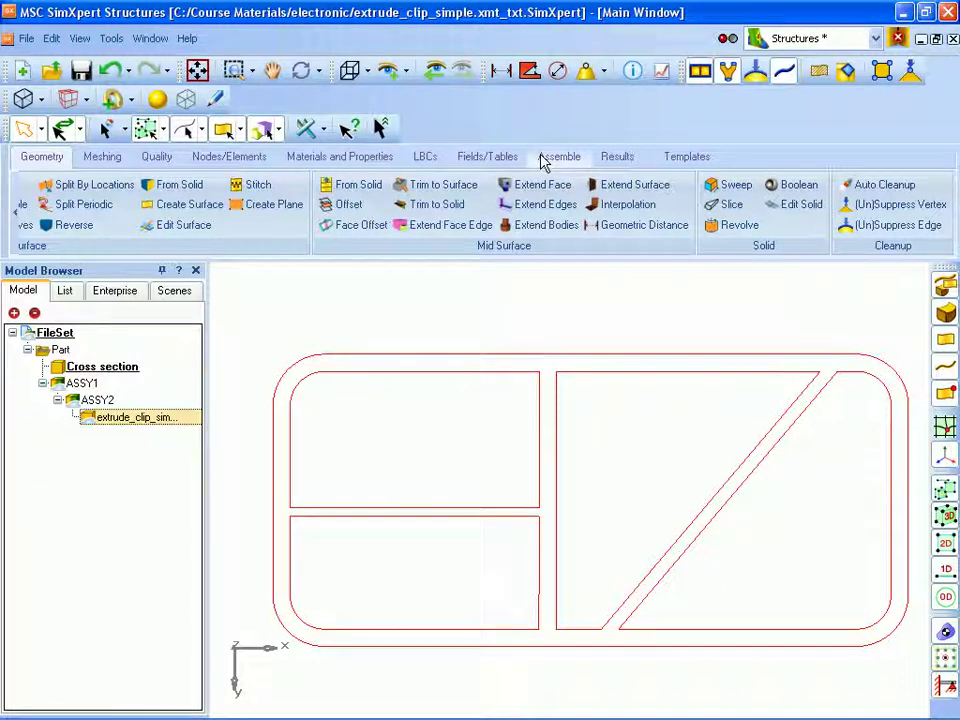
- Create a new part titled 'Offset curves' from the Part folder in the Model Browser
right_click(60, 349)
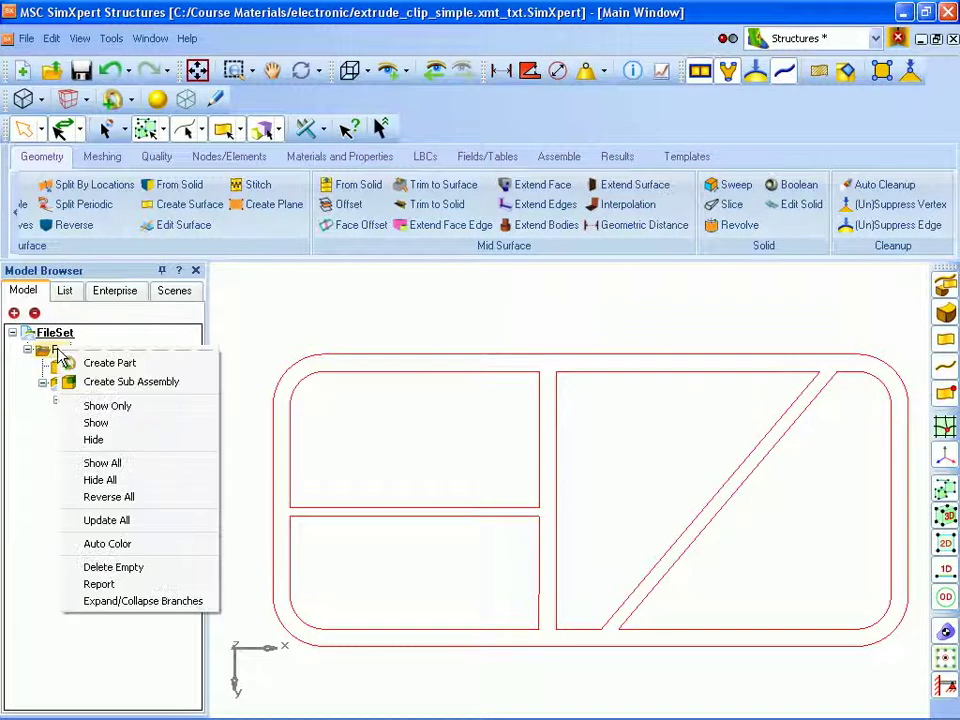
click(105, 365)
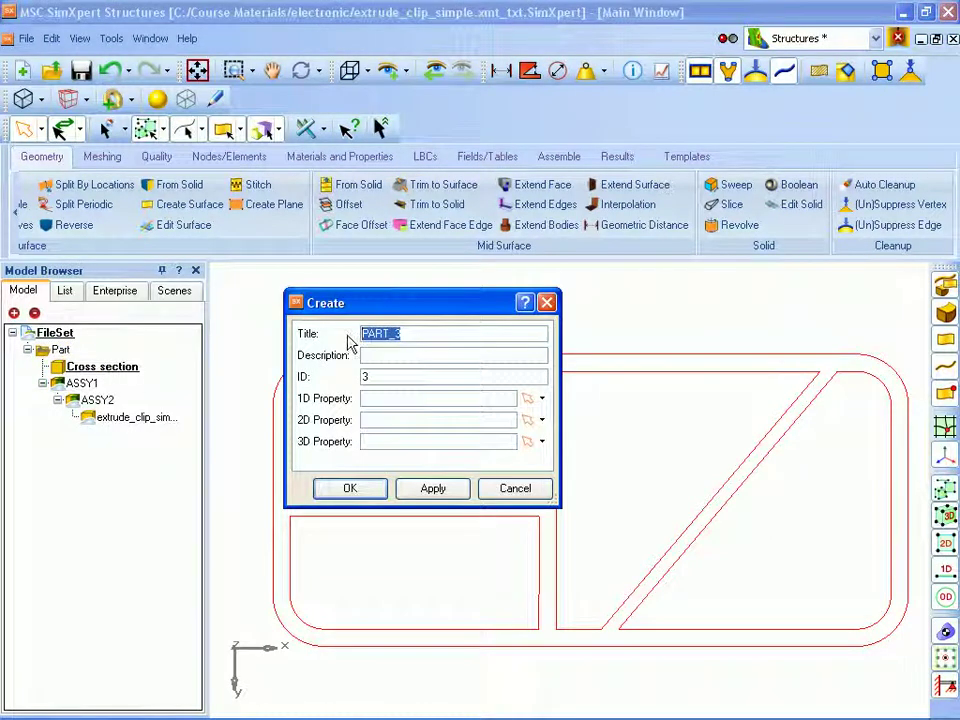
text(Offset o)
text(urves)
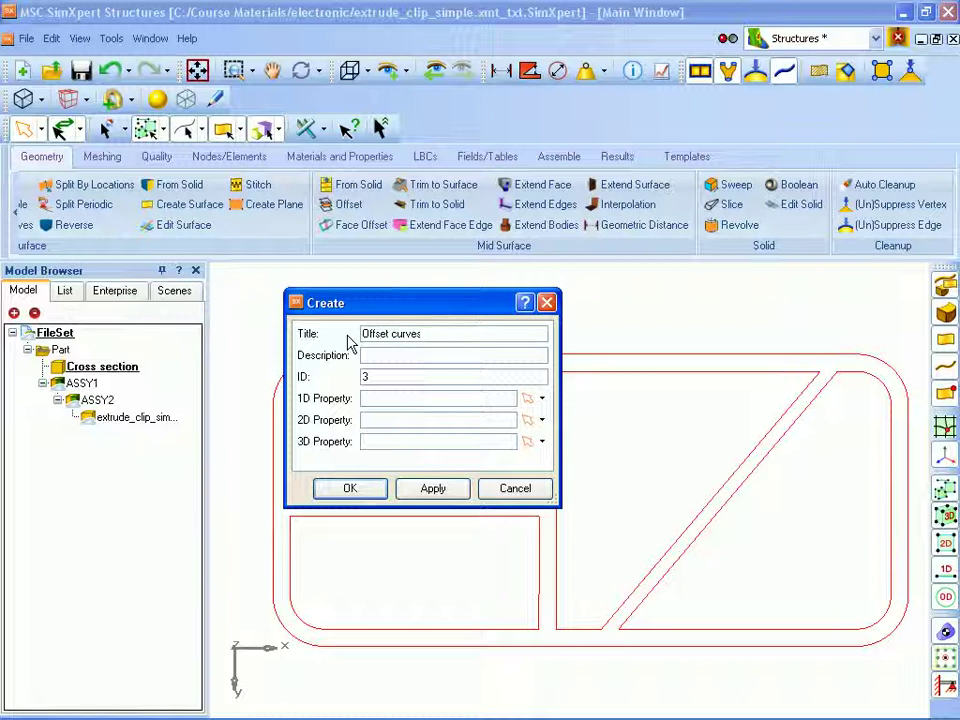
click(349, 489)
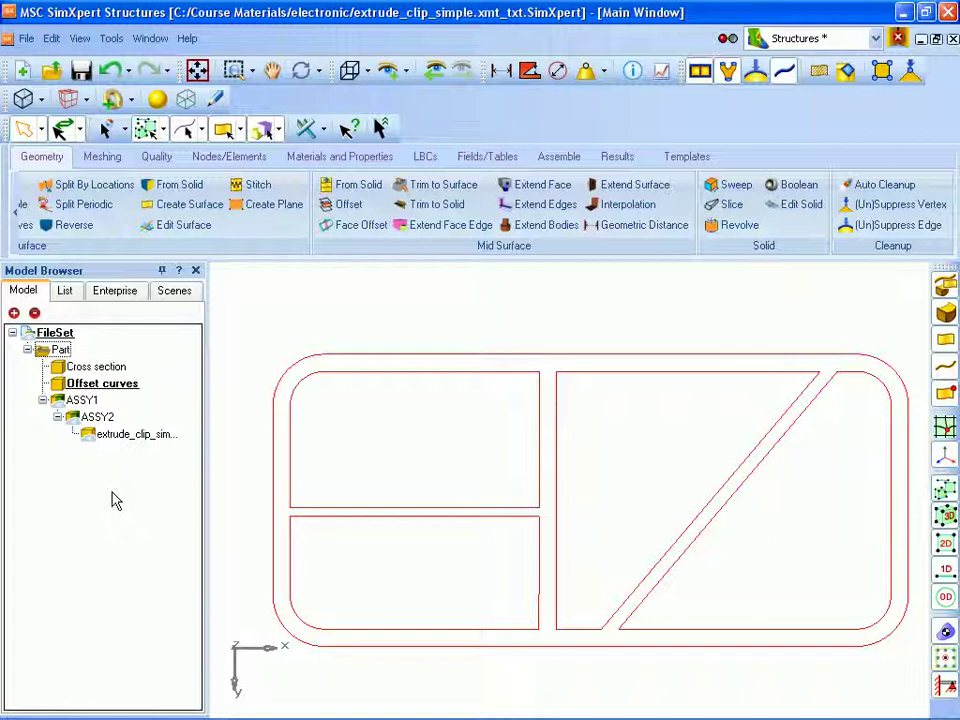
click(17, 220)
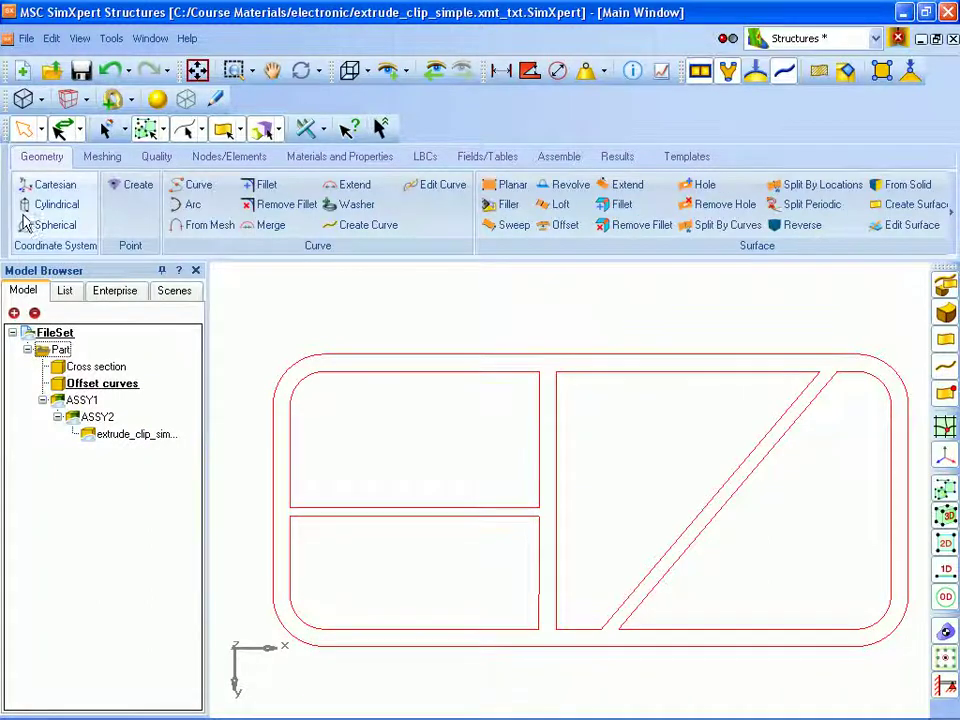
- Set the Create Curve action to Offset (Auto method) and activate the Target field
click(363, 226)
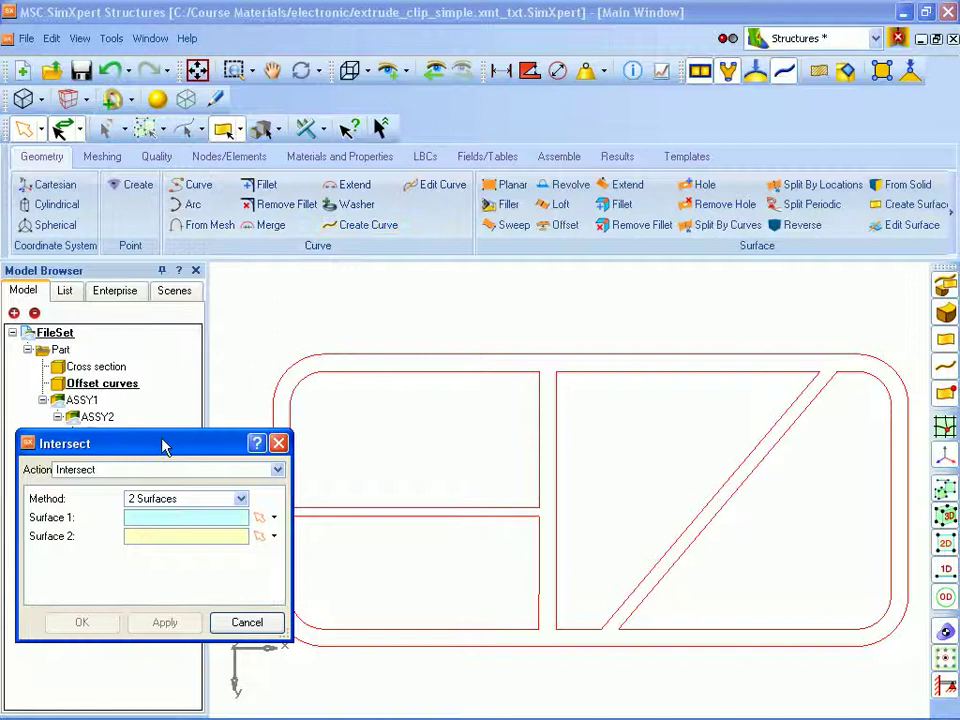
drag(165, 447, 170, 156)
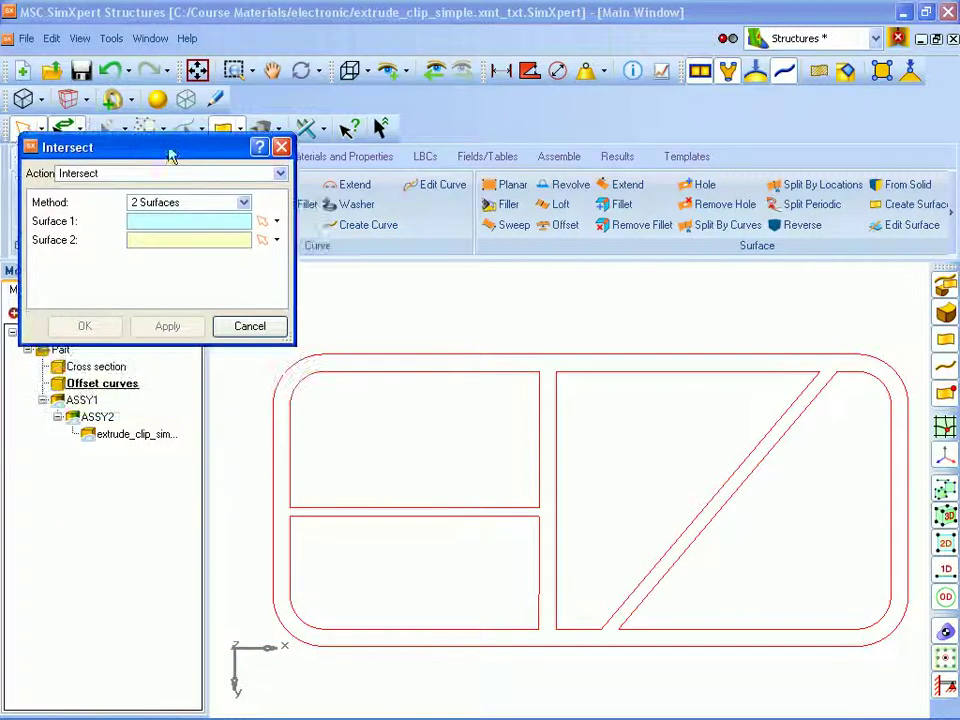
click(280, 174)
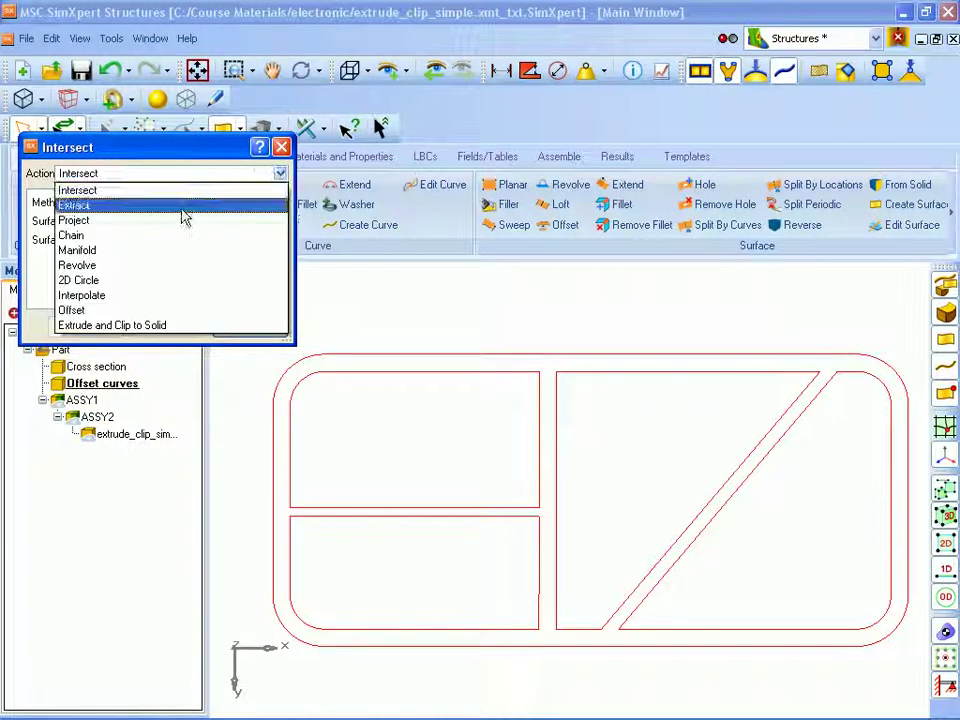
click(78, 313)
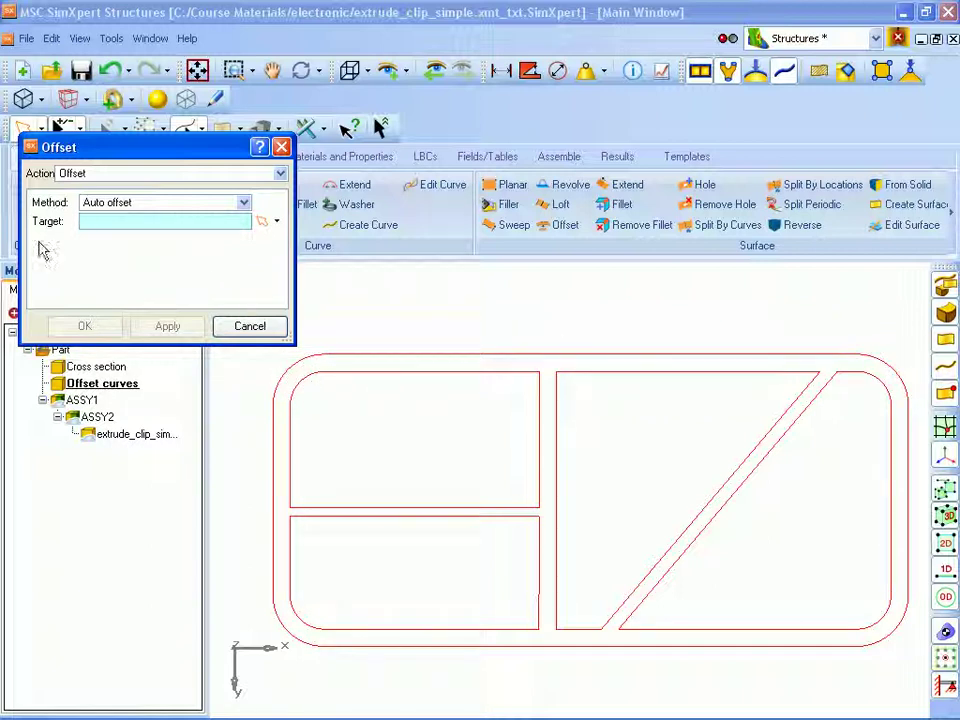
click(87, 222)
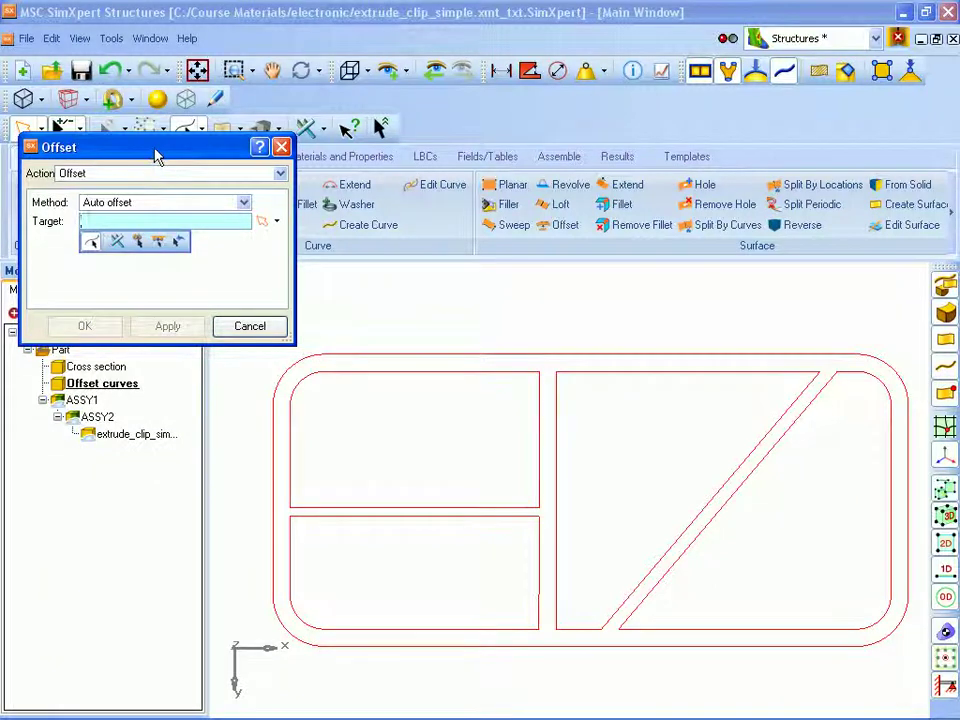
- Offset the eight outer-outline curves, picked as one contiguous chain
drag(156, 150, 148, 184)
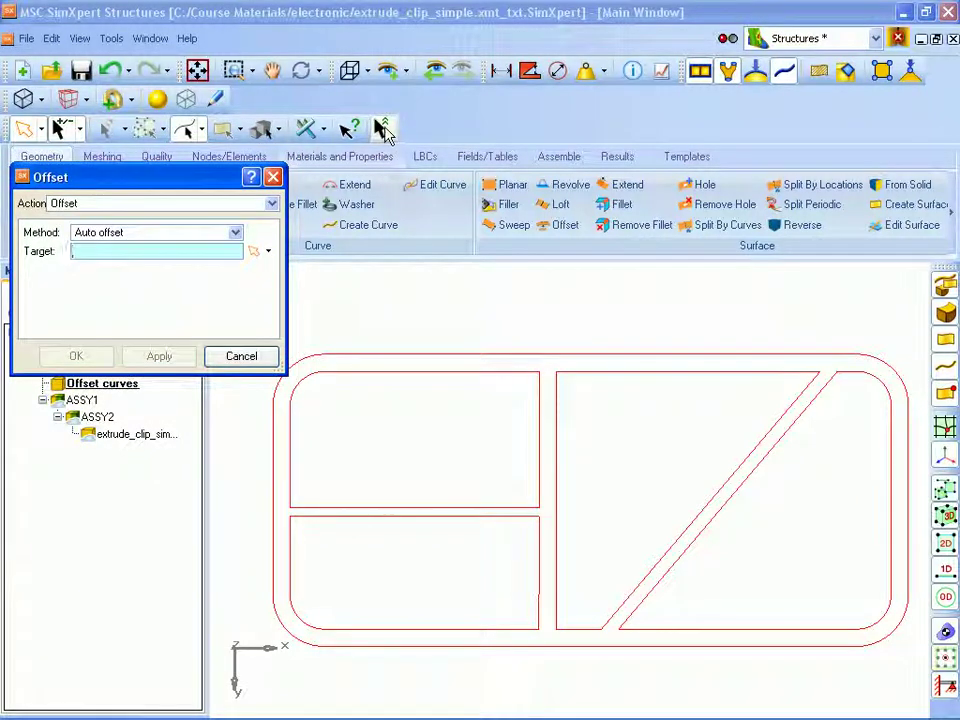
click(383, 130)
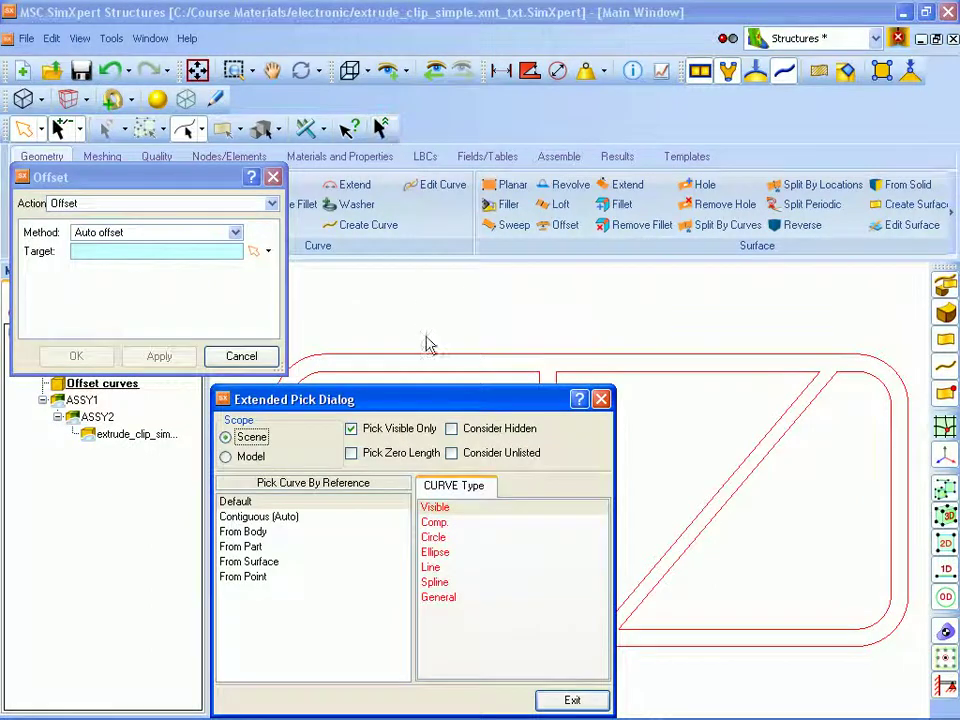
drag(349, 398, 192, 400)
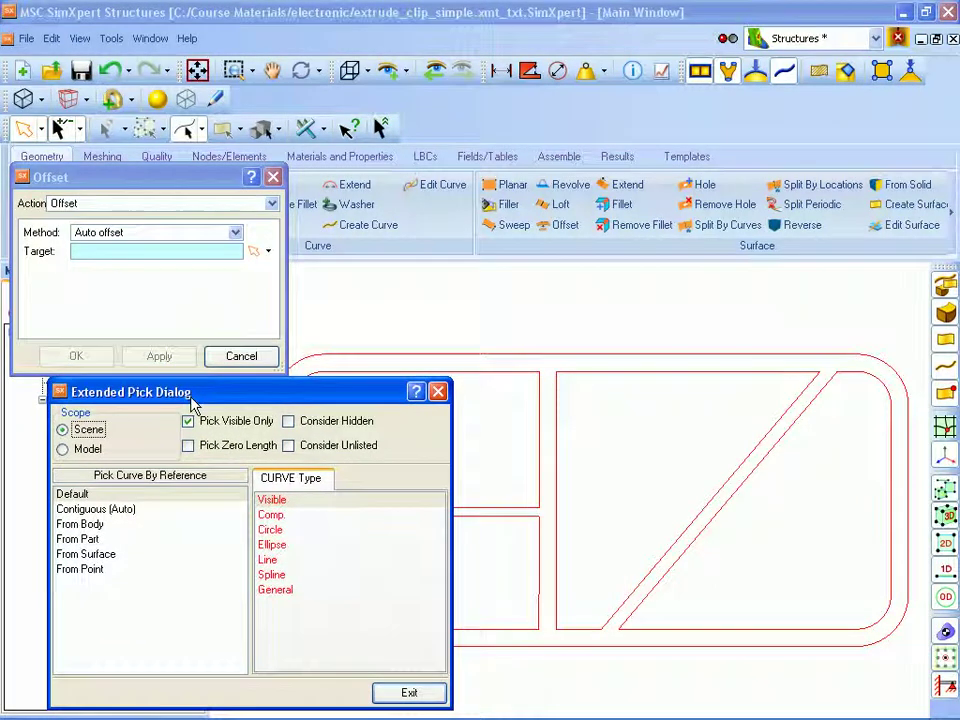
click(120, 509)
drag(240, 401, 36, 422)
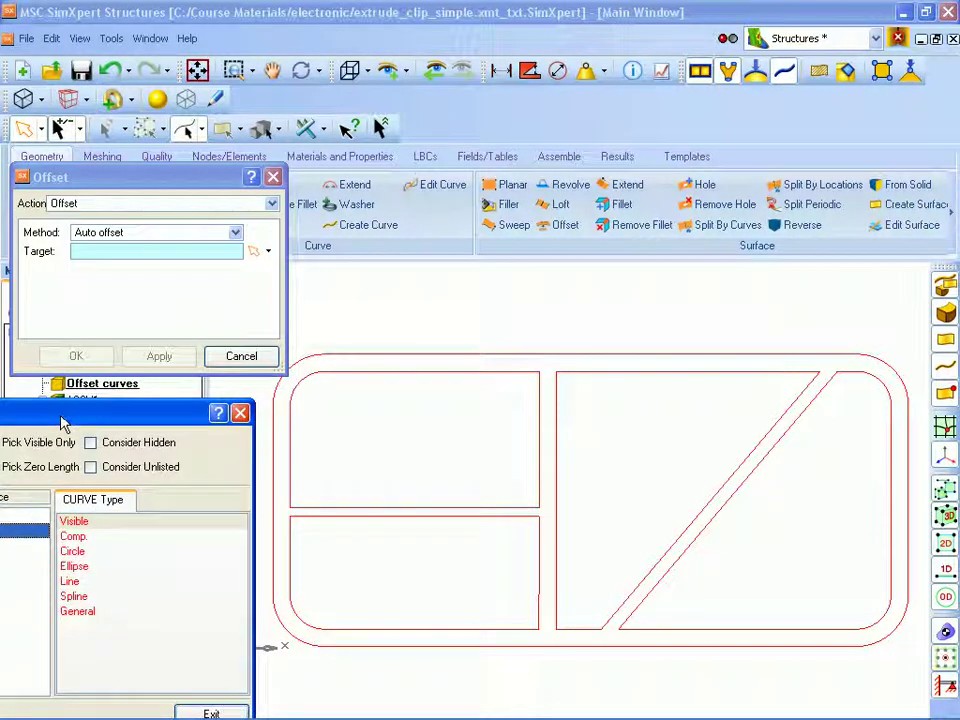
click(276, 453)
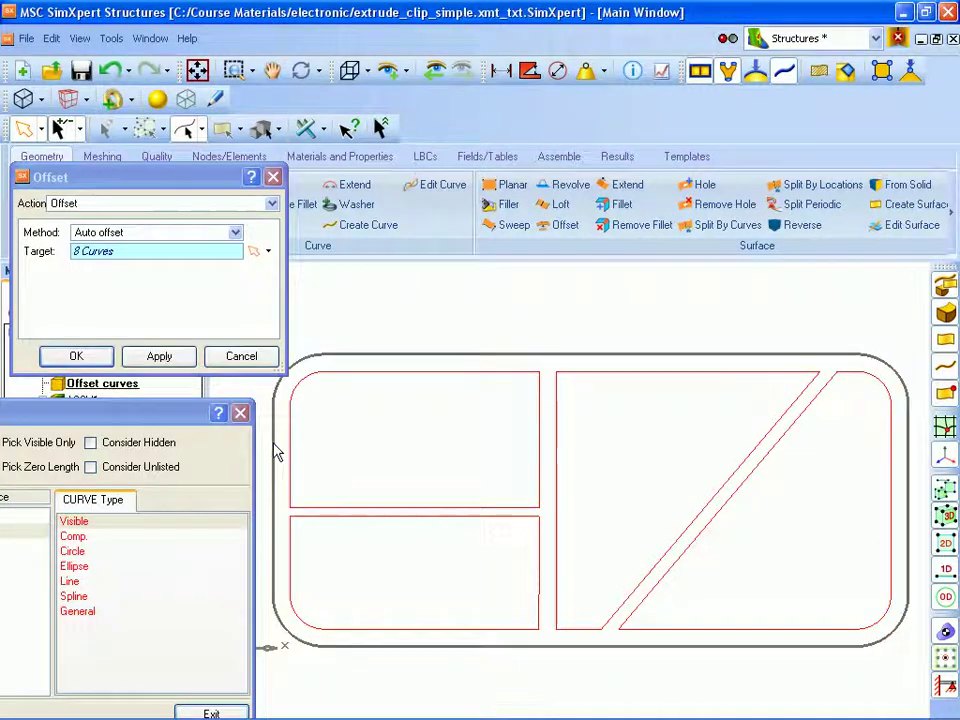
click(171, 418)
click(259, 587)
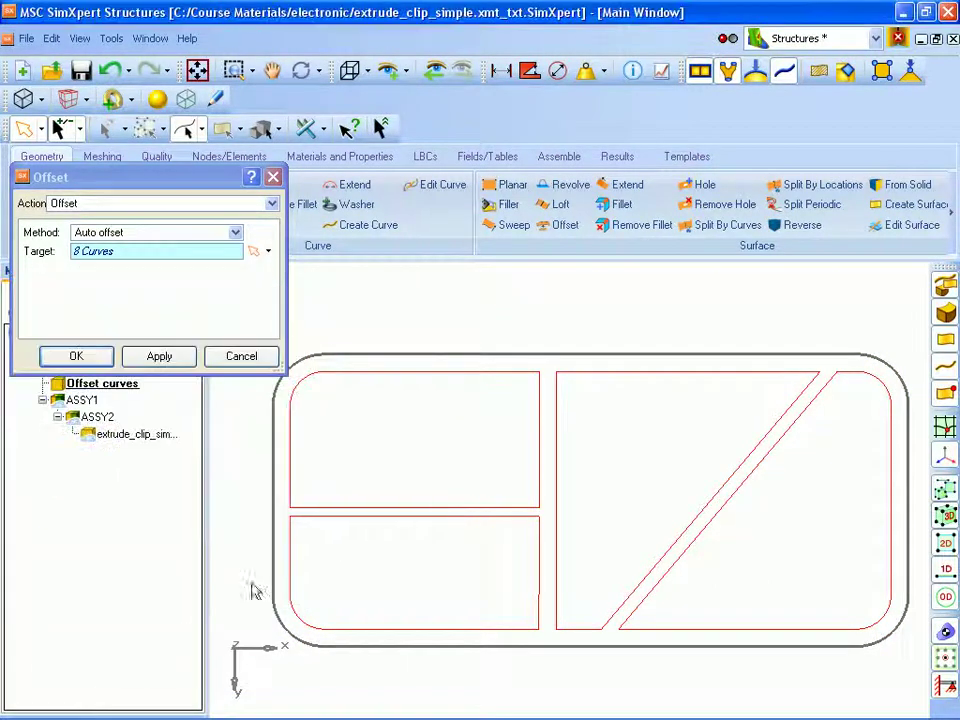
click(164, 362)
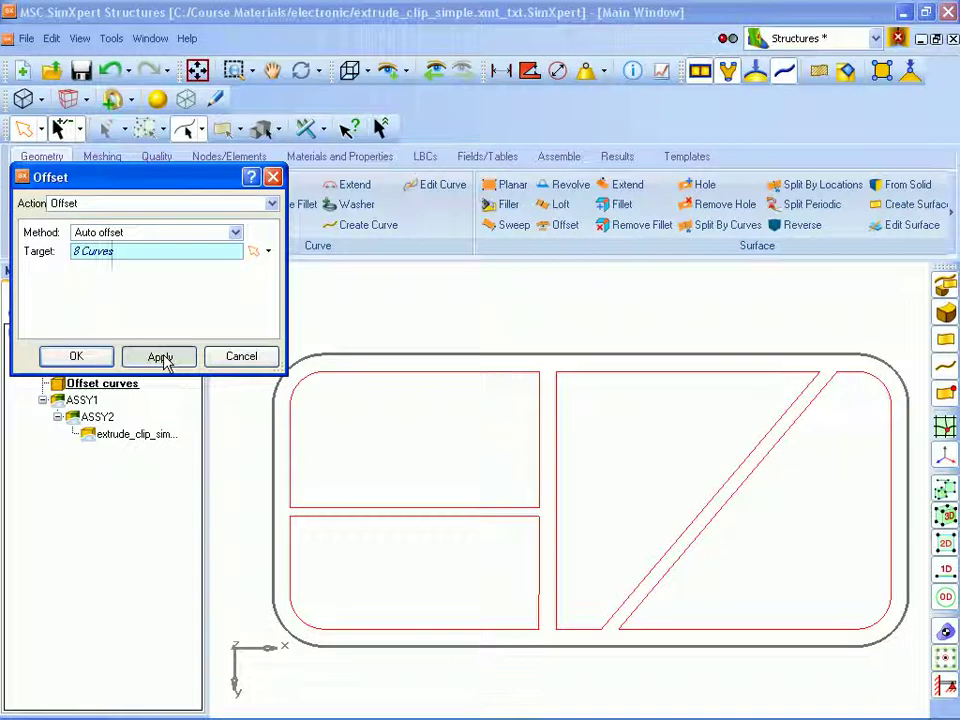
click(161, 357)
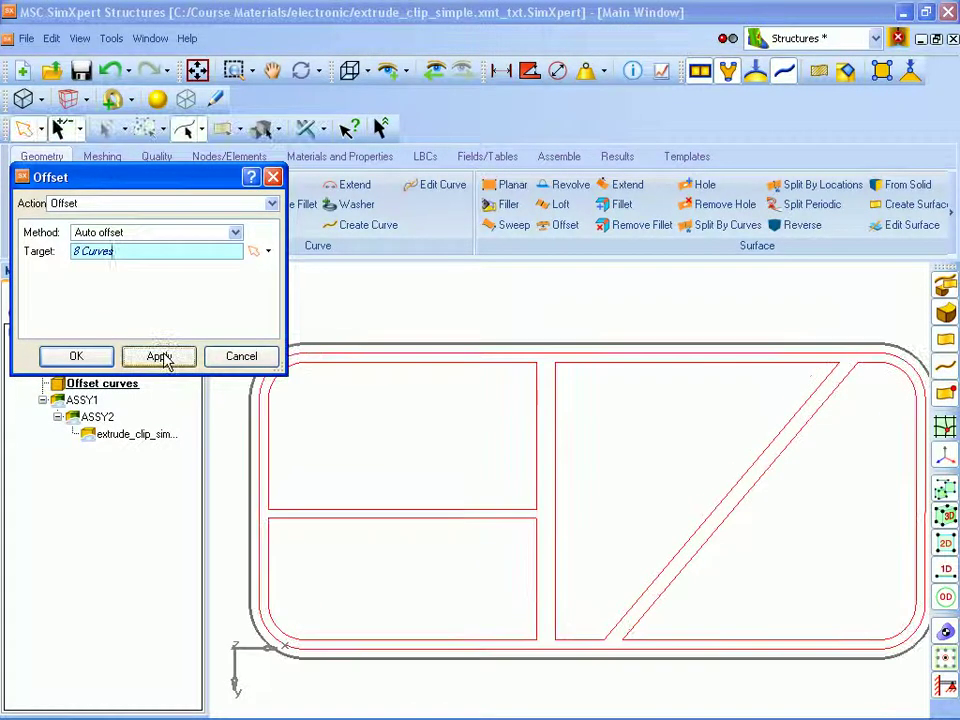
- Clear the target and offset the middle horizontal, vertical and diagonal rib curves
drag(160, 180, 180, 110)
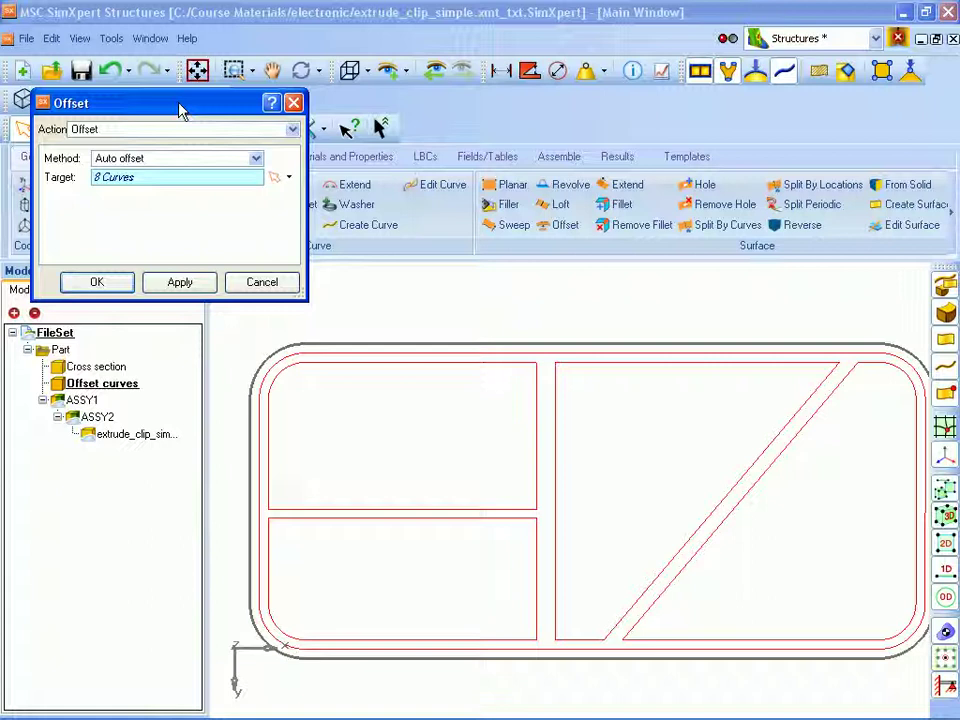
click(289, 178)
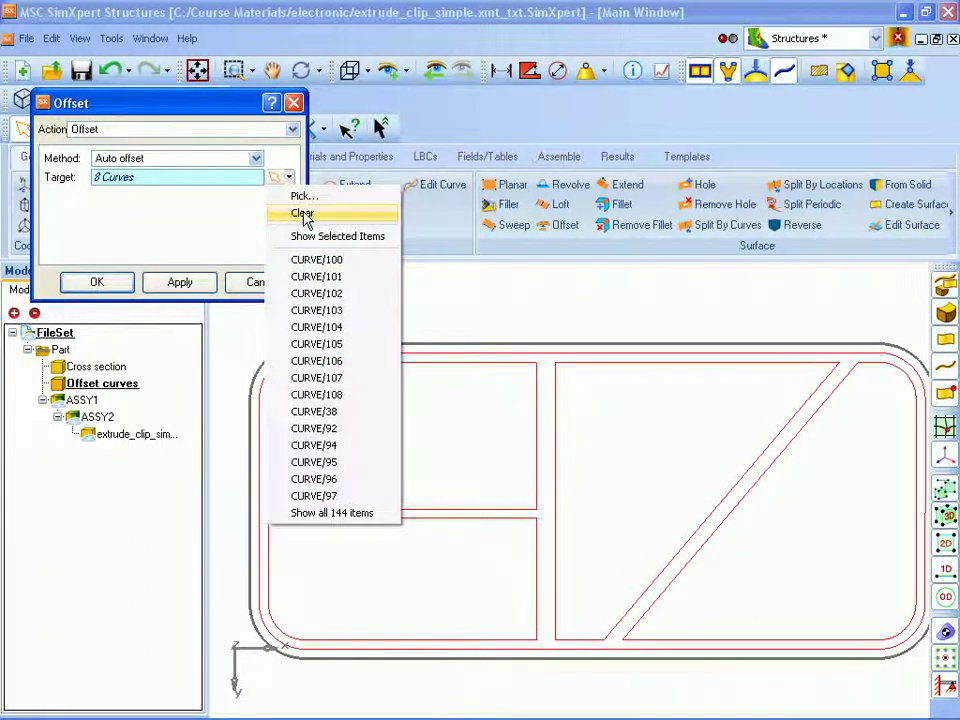
click(302, 213)
click(111, 178)
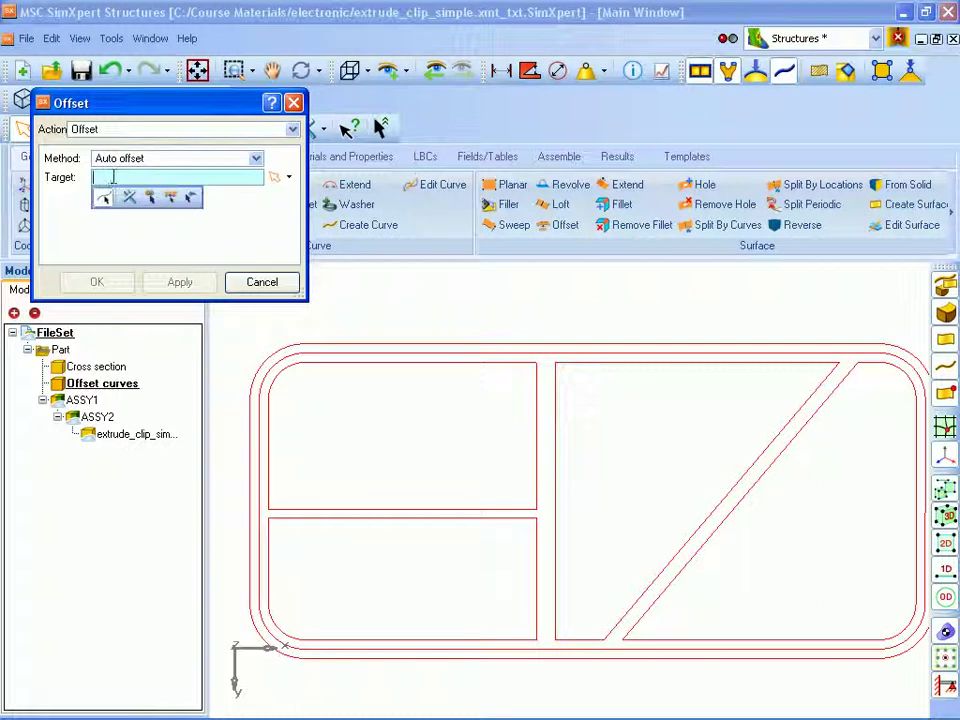
click(429, 514)
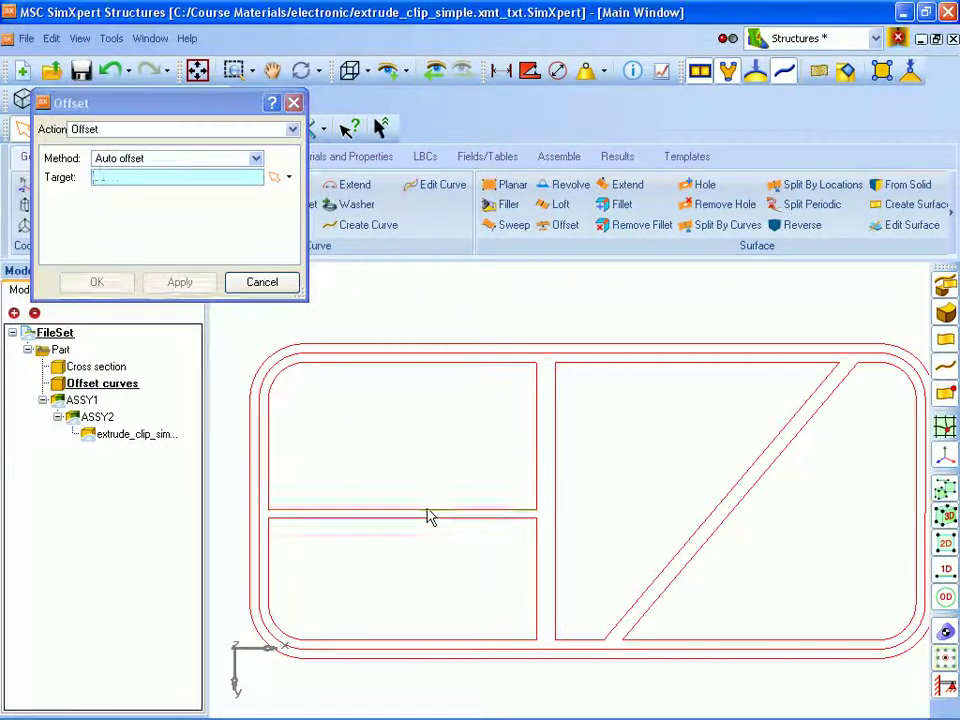
click(554, 516)
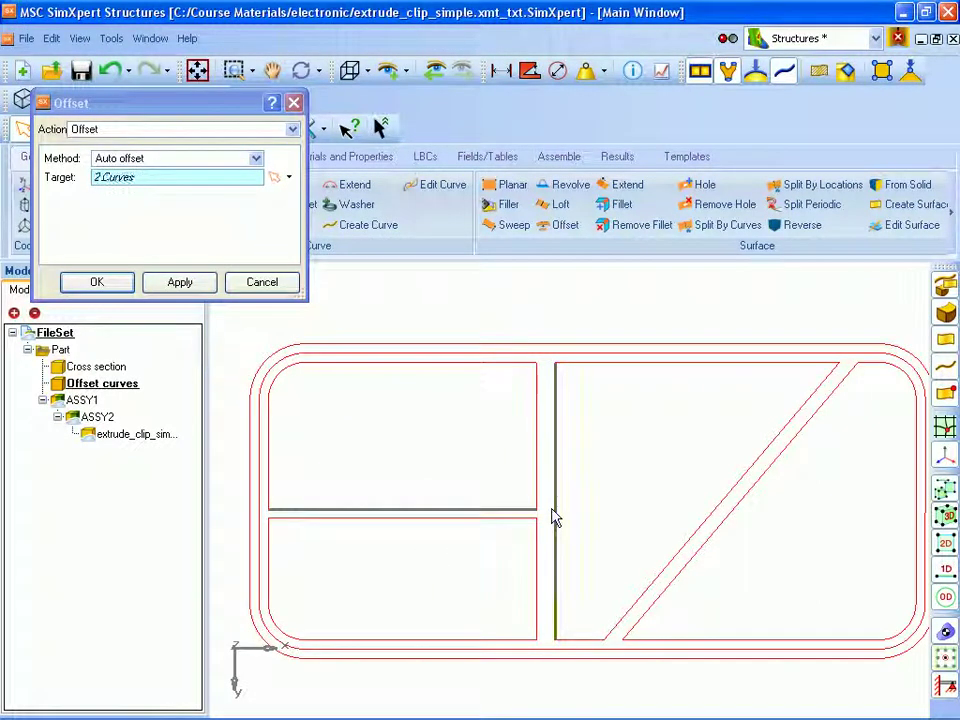
click(709, 556)
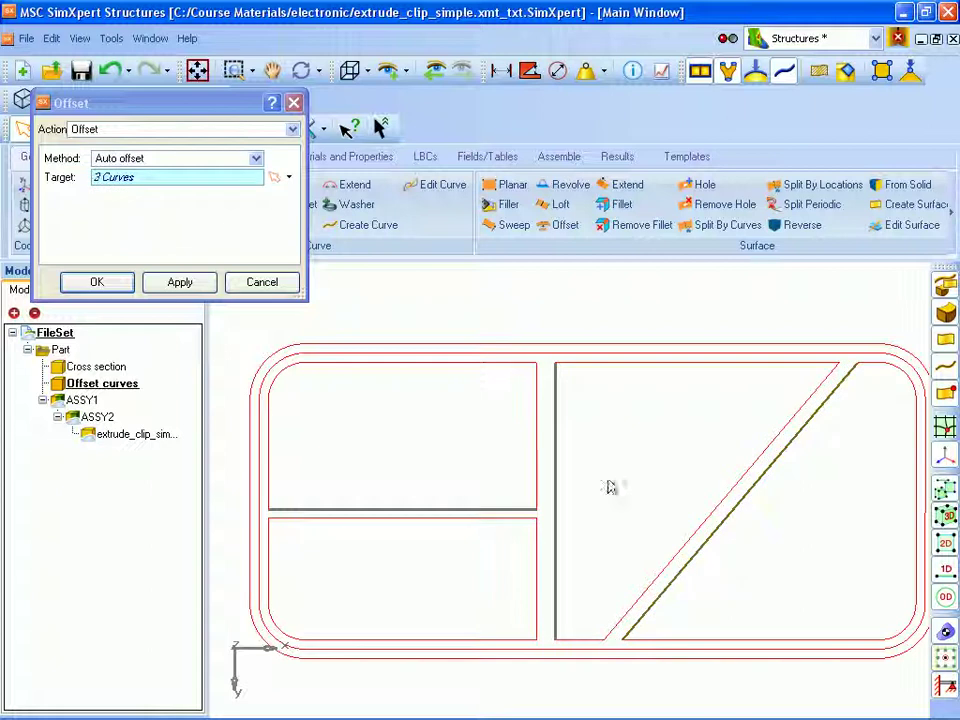
click(97, 284)
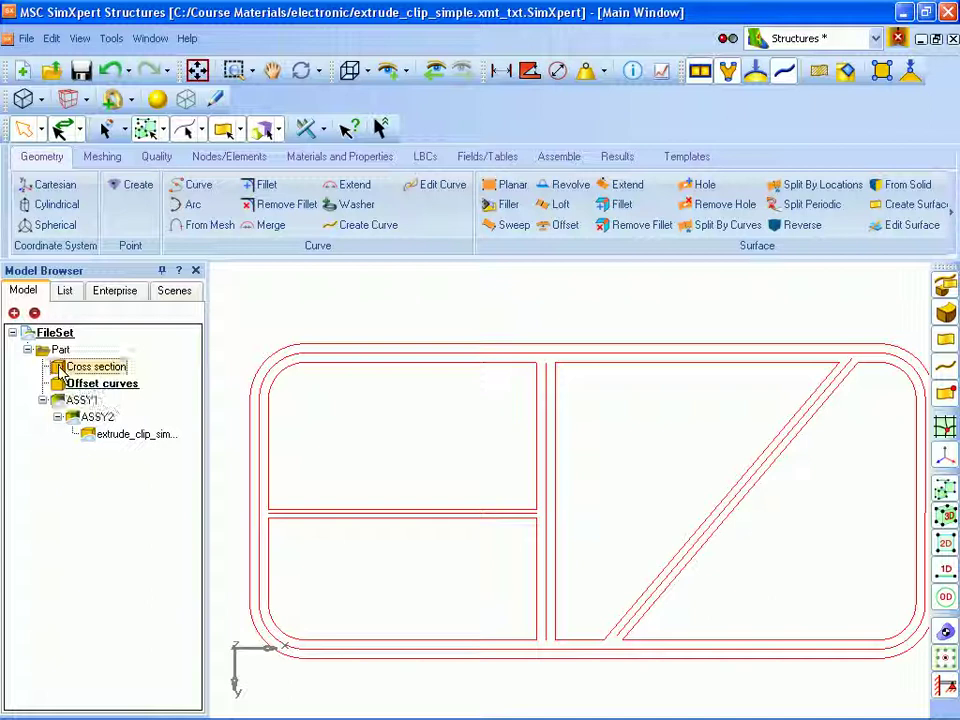
- Hide the Cross section part from the Model Browser
right_click(61, 369)
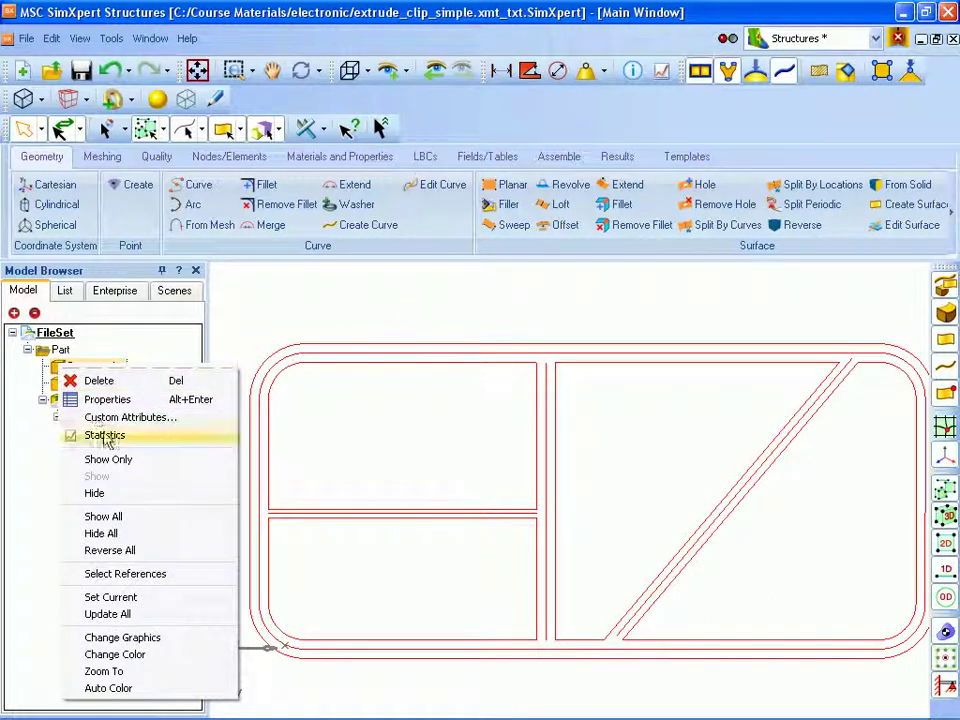
click(94, 495)
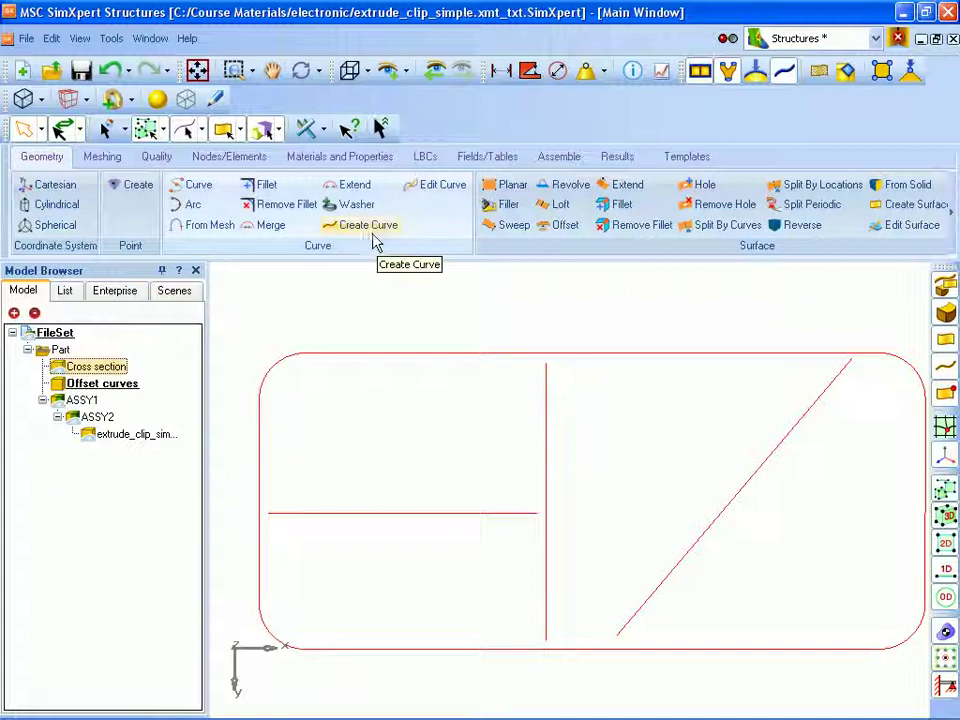
- Extend the horizontal offset line left to the outer edge and right to the vertical line
click(428, 184)
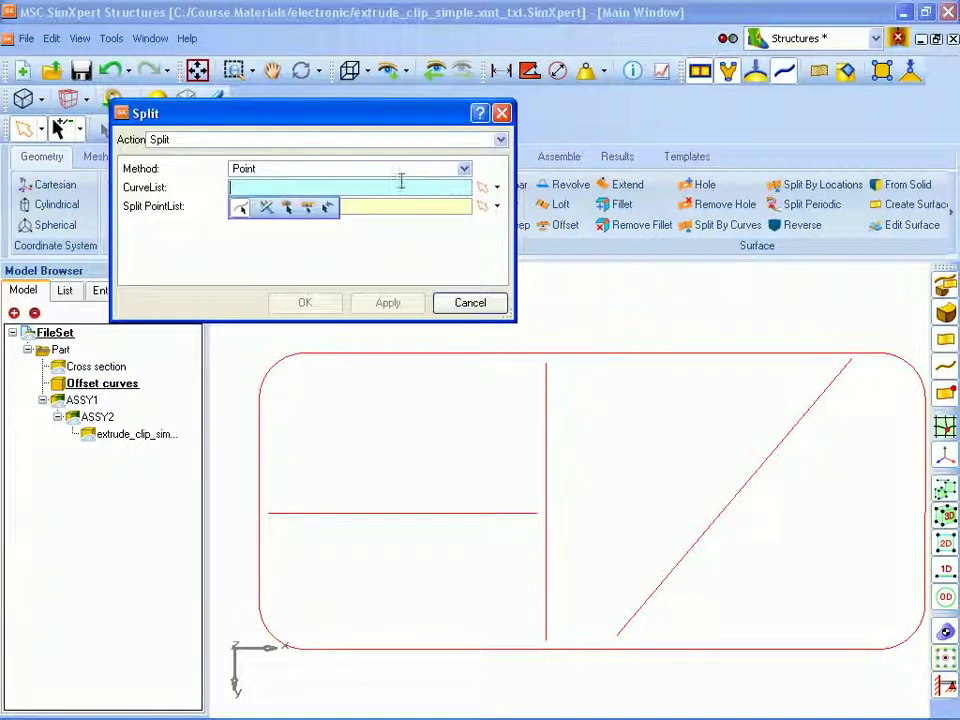
click(499, 139)
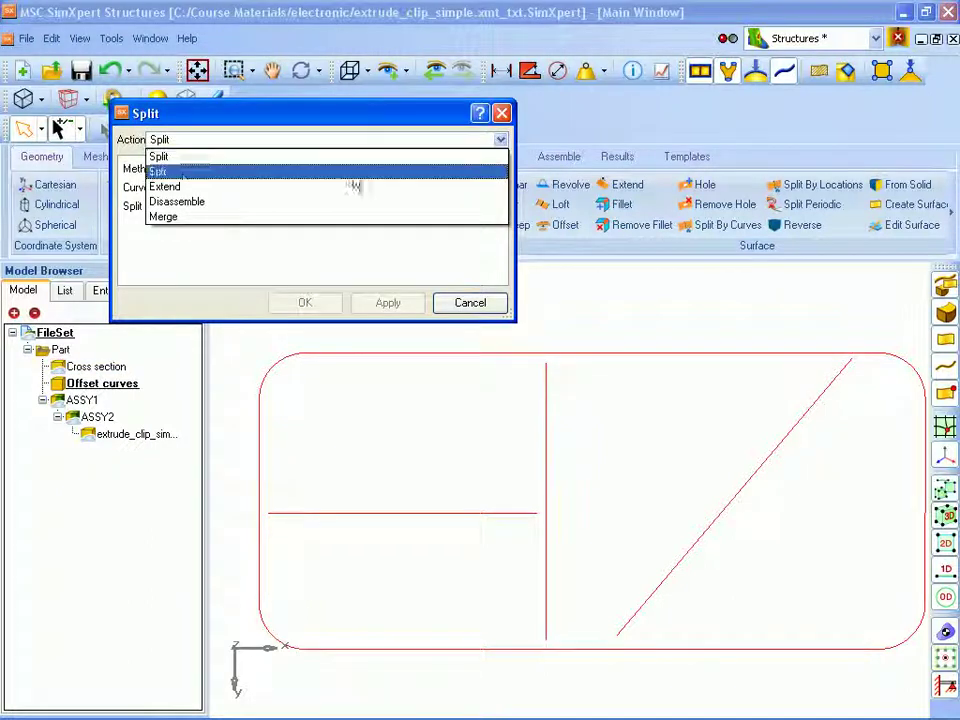
click(180, 187)
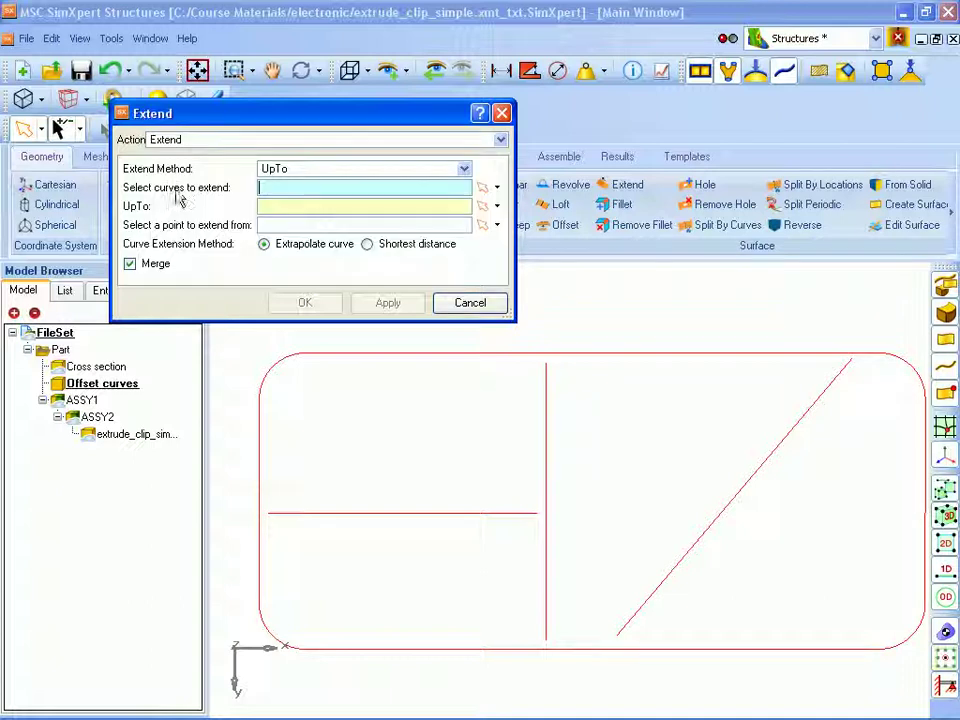
drag(289, 122, 197, 83)
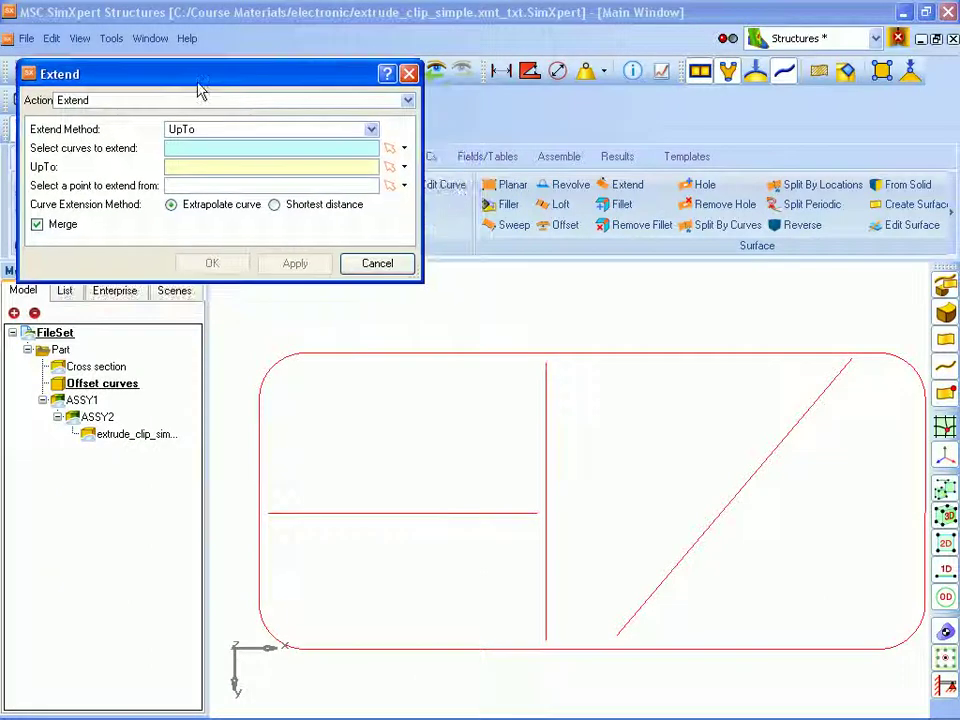
click(369, 515)
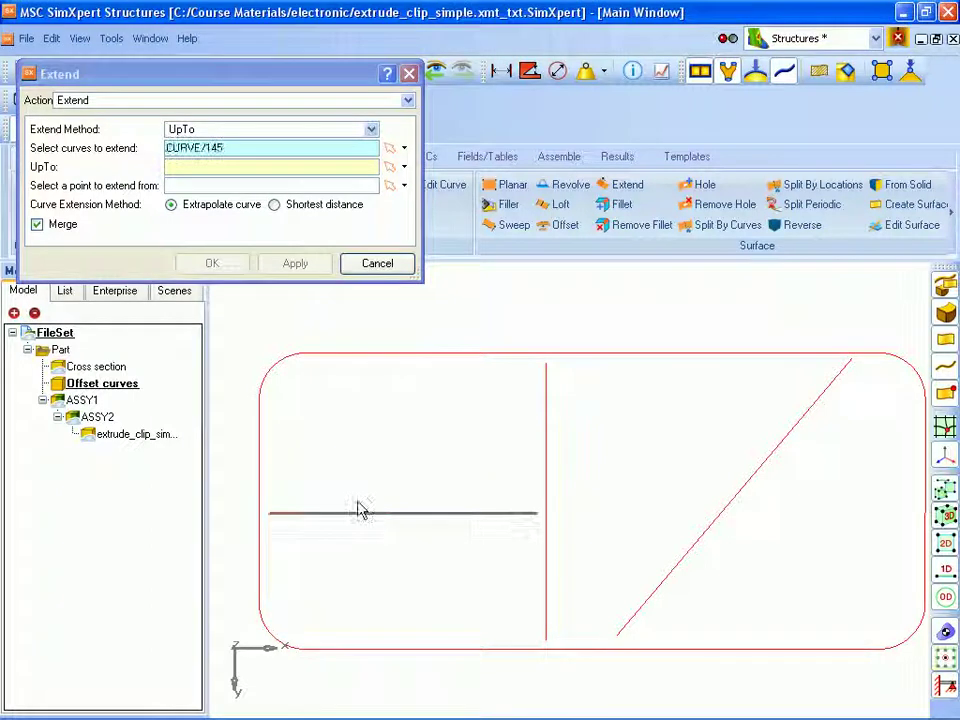
click(182, 167)
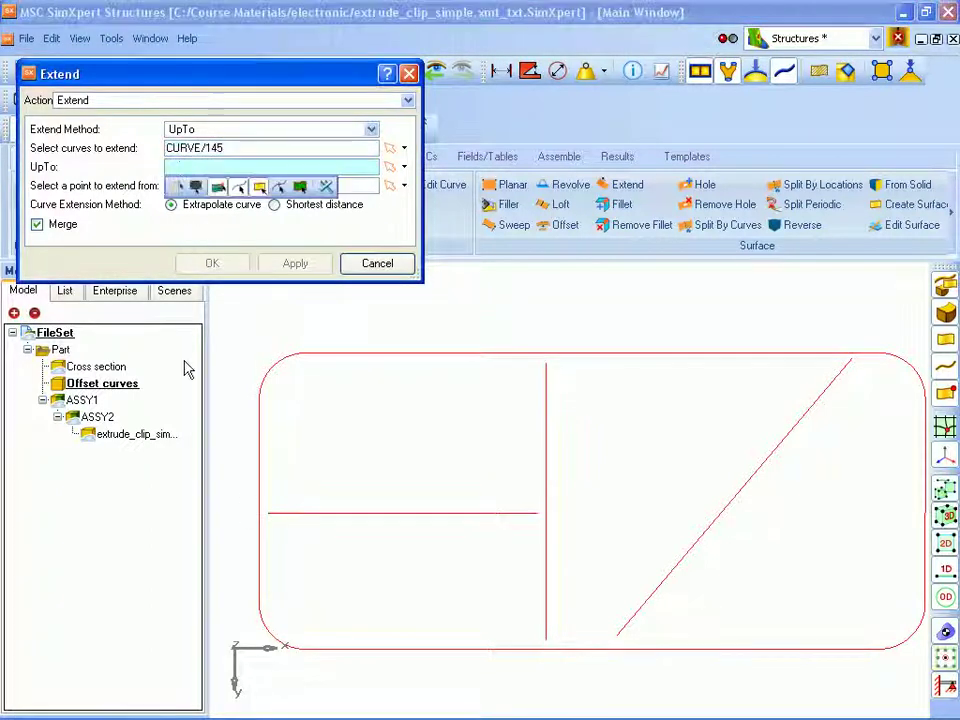
click(262, 513)
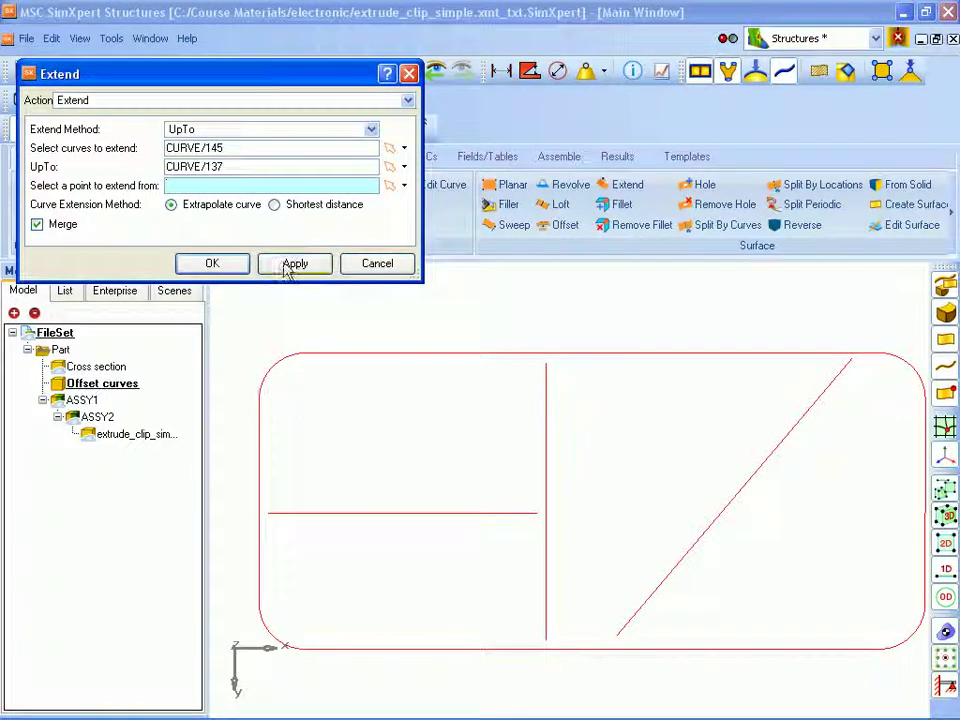
click(295, 264)
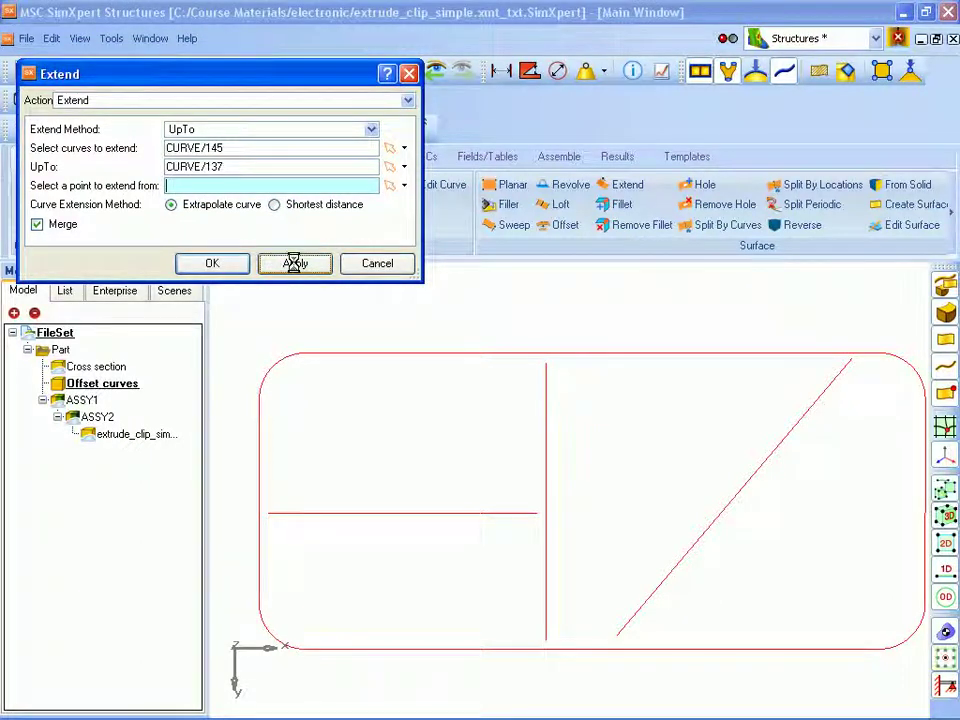
click(399, 521)
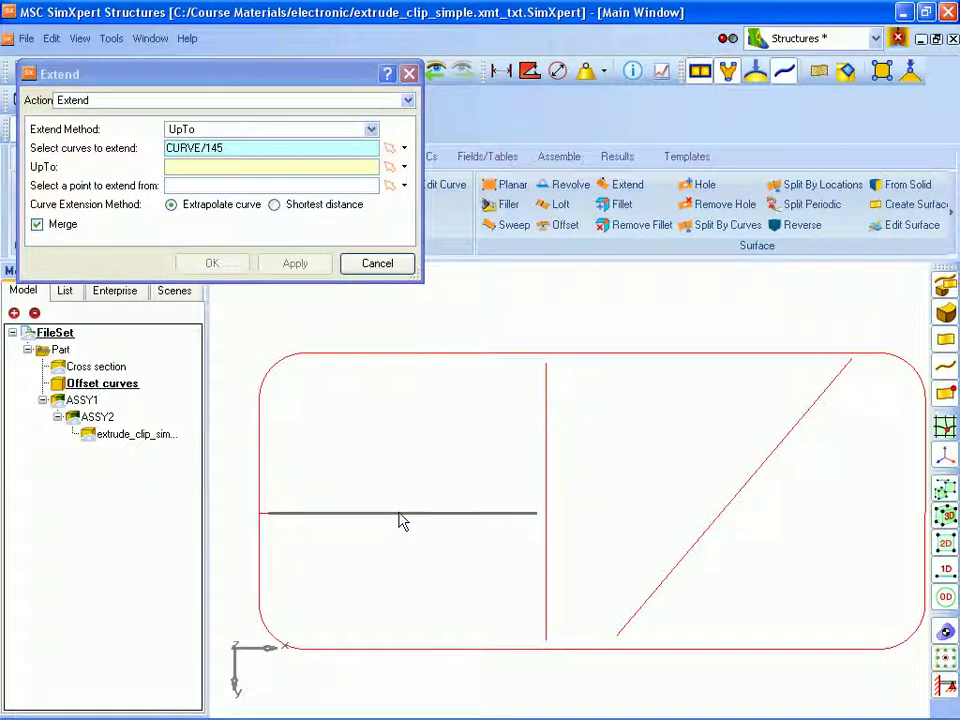
click(221, 168)
click(545, 448)
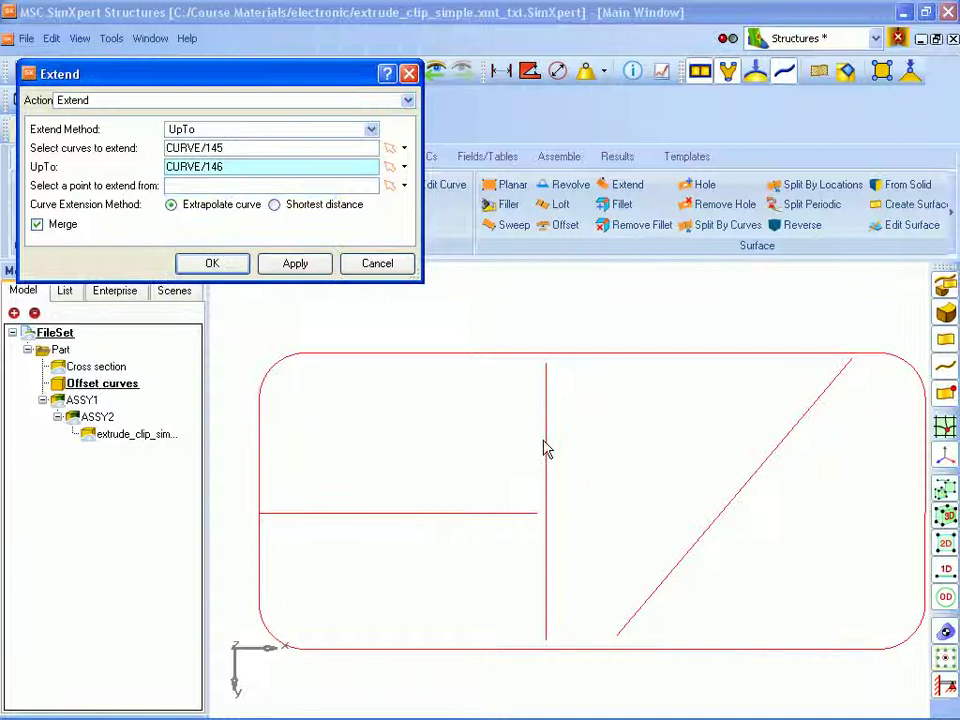
click(296, 265)
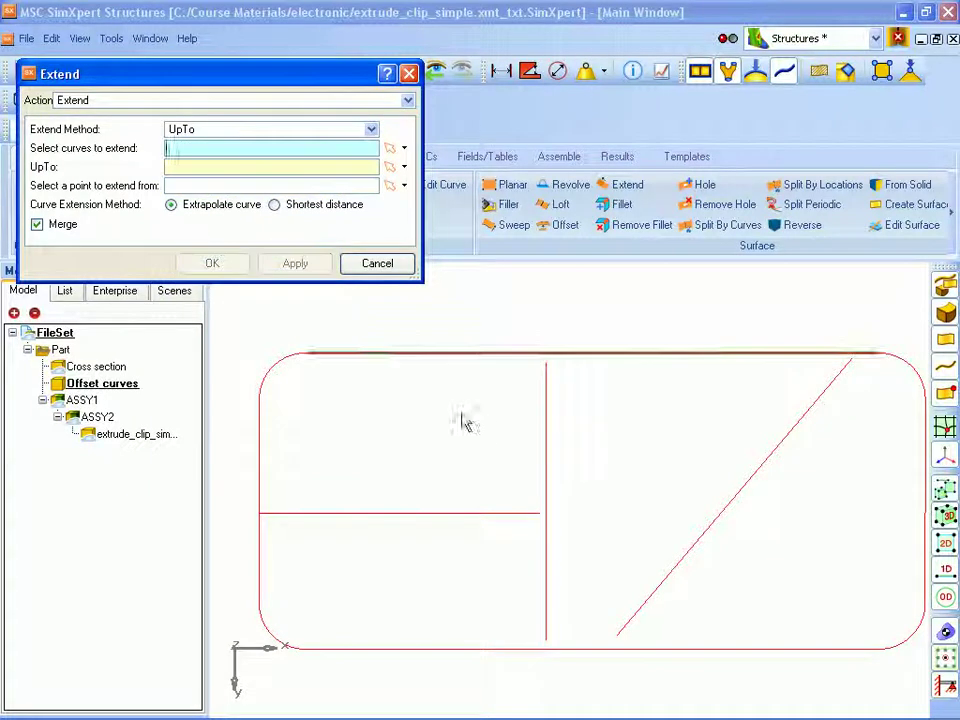
- Extend the vertical offset line up to the top edge and down to the bottom edge
click(548, 443)
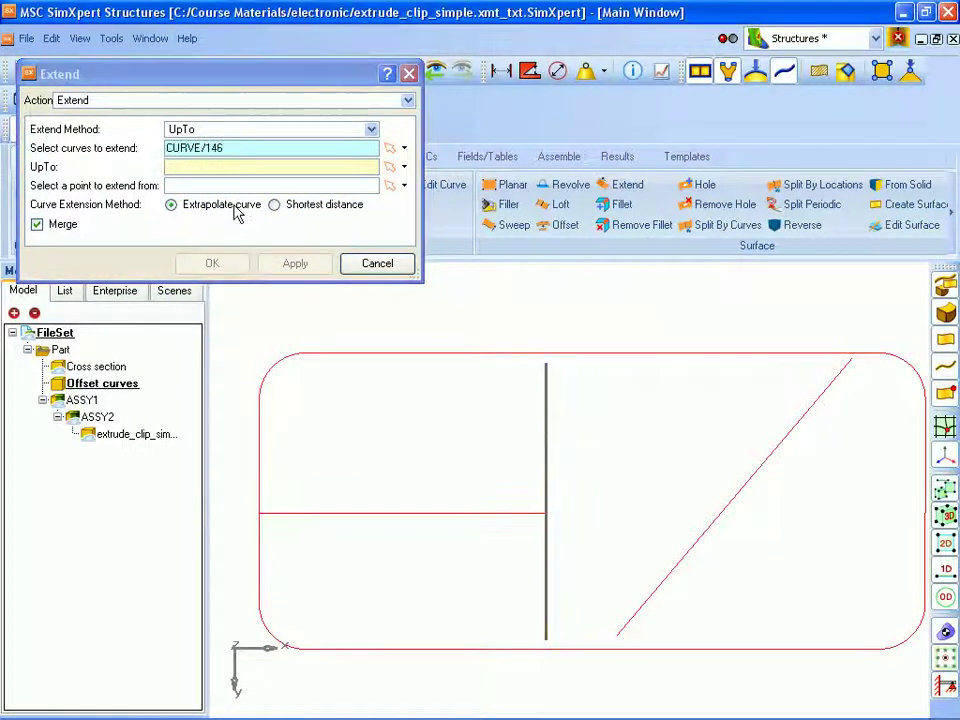
click(195, 166)
click(486, 355)
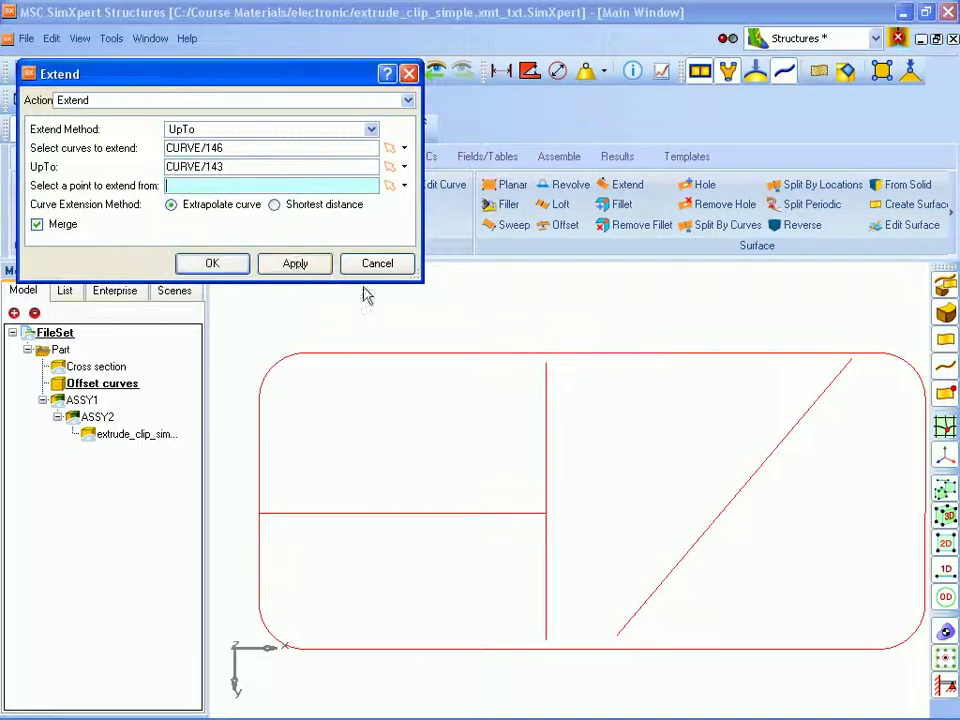
click(296, 264)
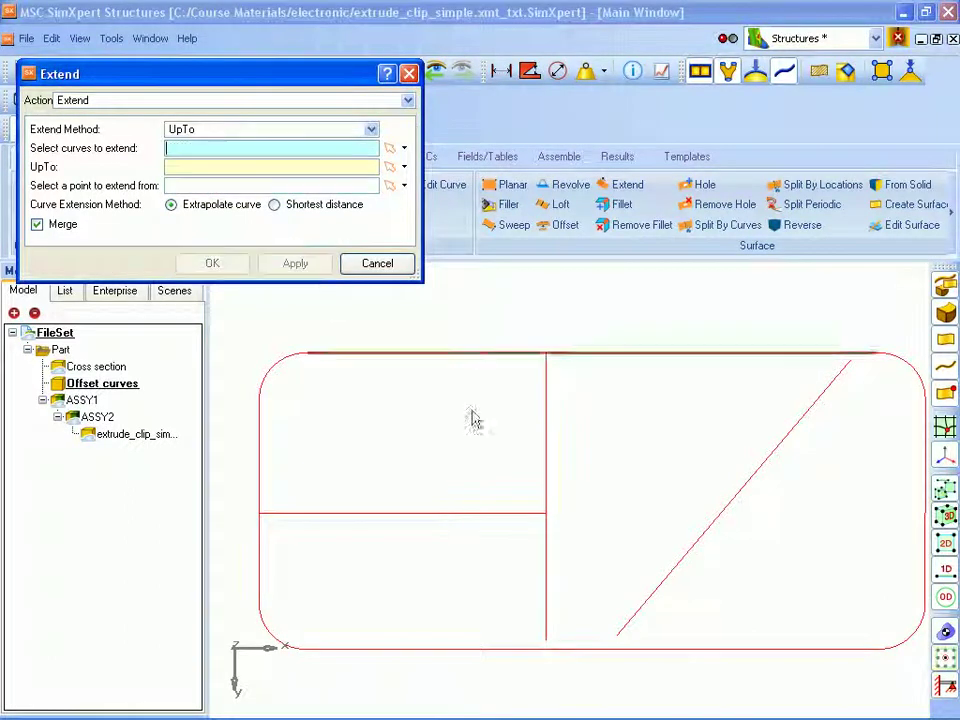
click(548, 511)
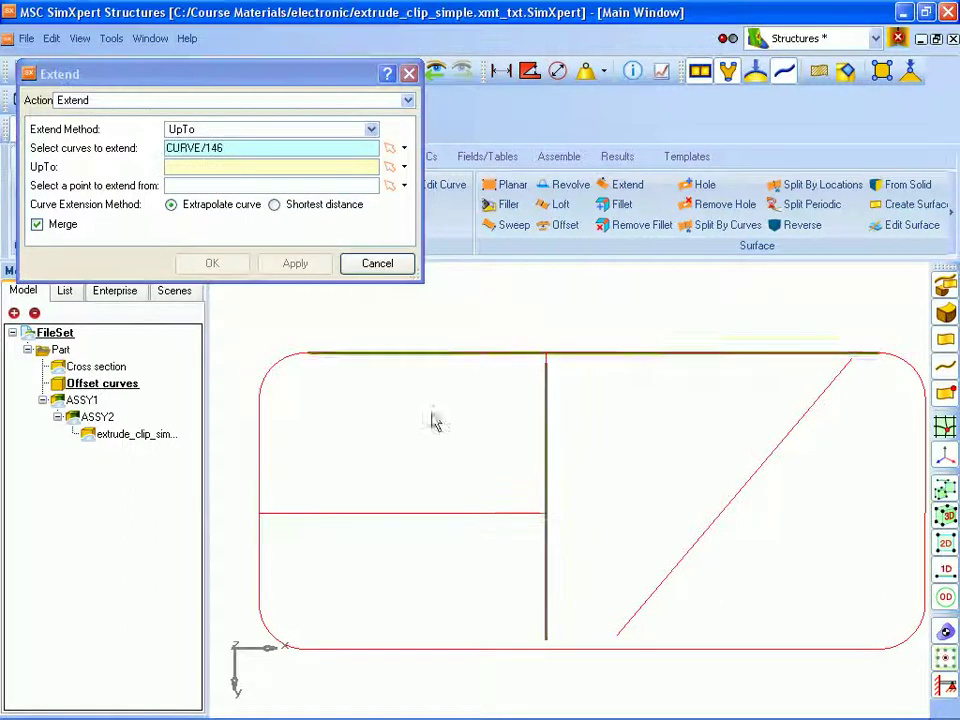
click(209, 167)
click(540, 650)
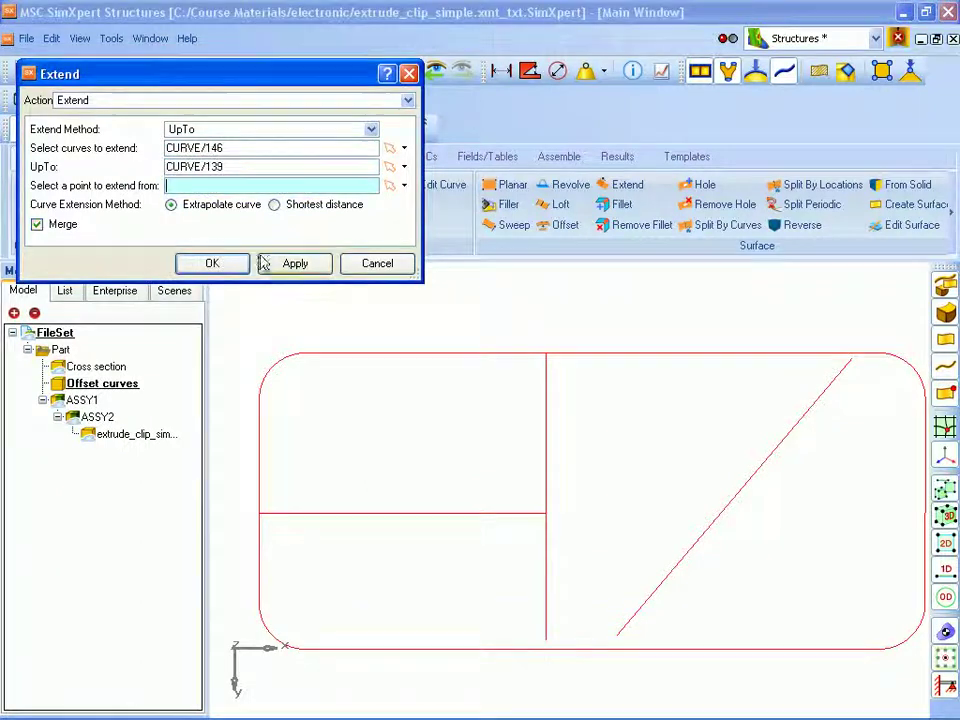
click(290, 266)
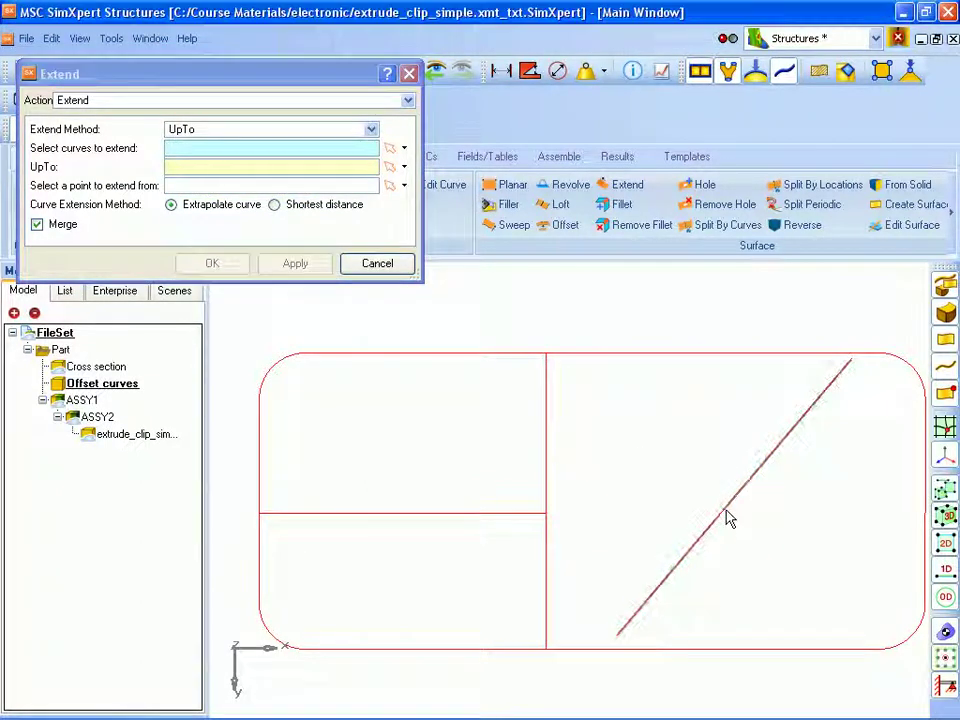
- Extend the diagonal offset line down to the bottom edge and up to the top edge
click(548, 400)
click(270, 166)
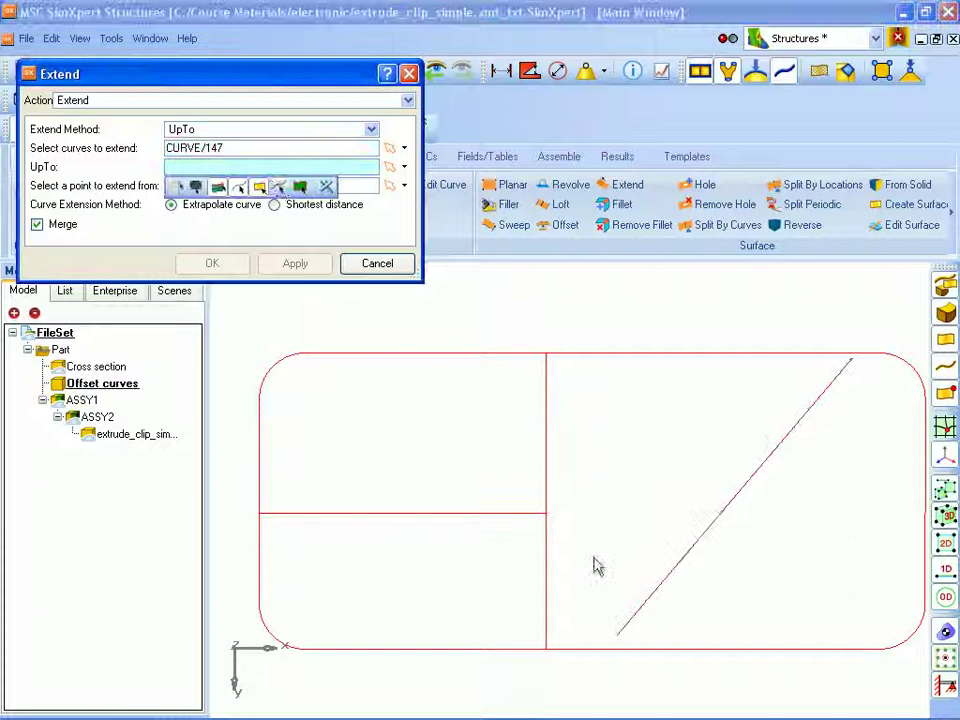
click(630, 648)
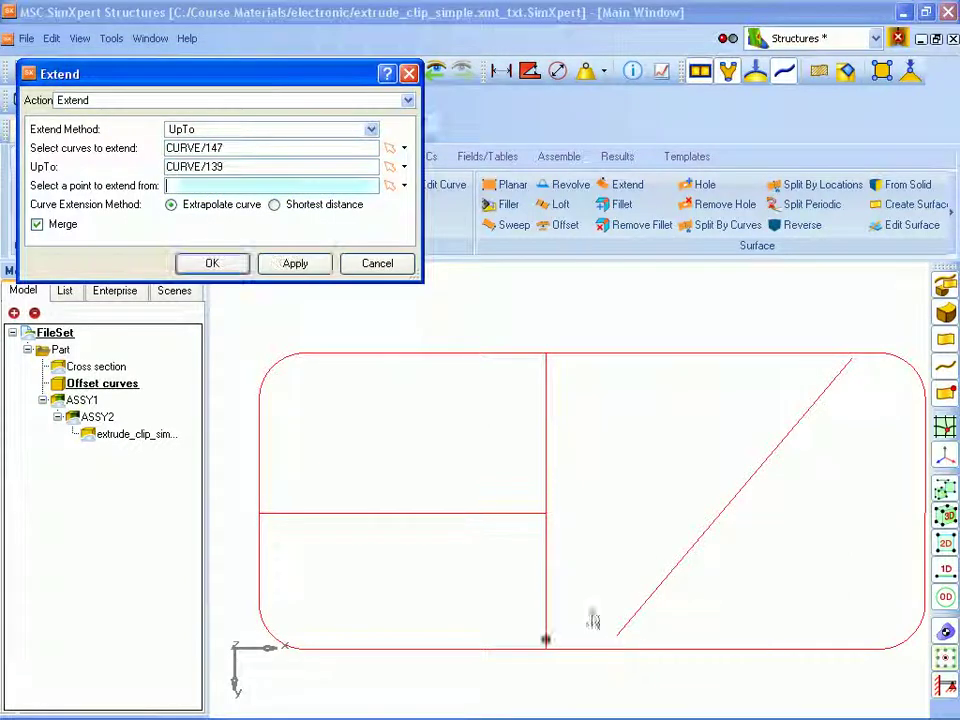
click(298, 265)
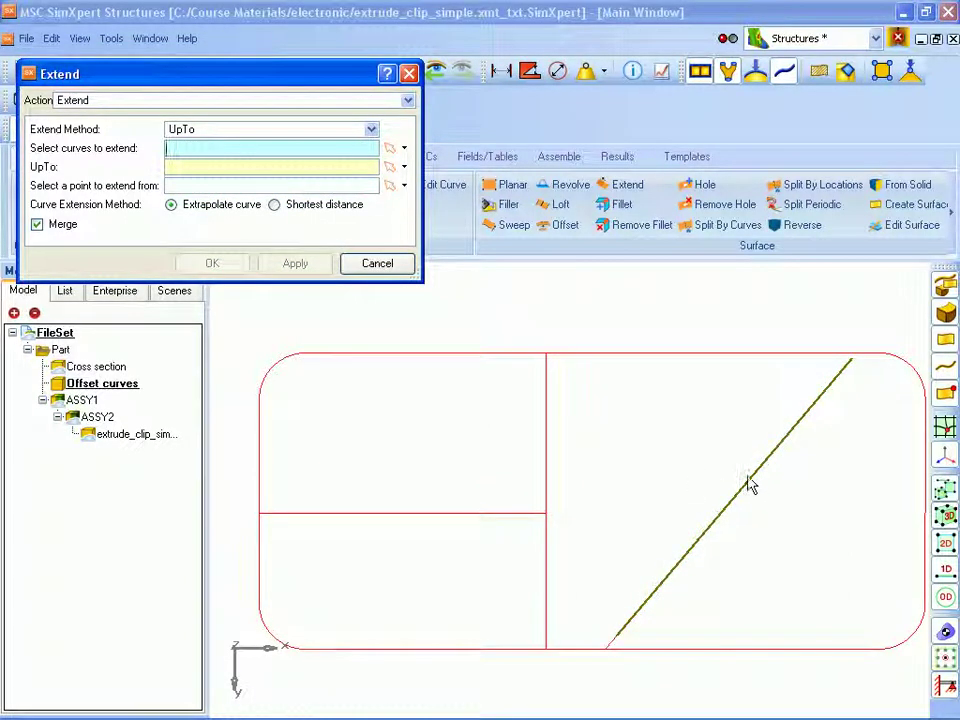
click(750, 485)
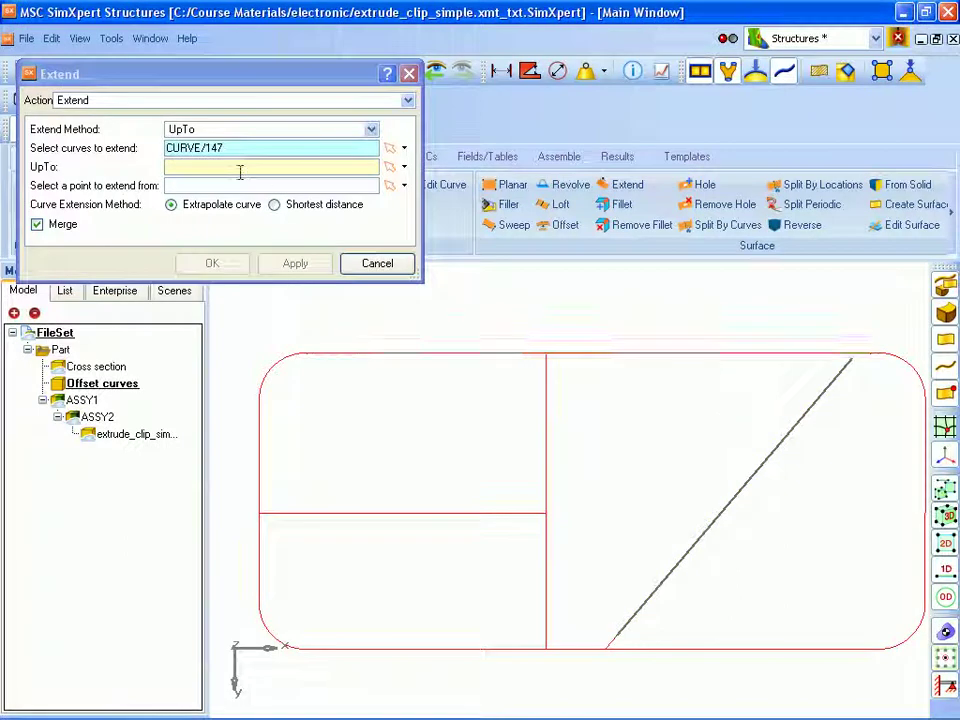
click(689, 355)
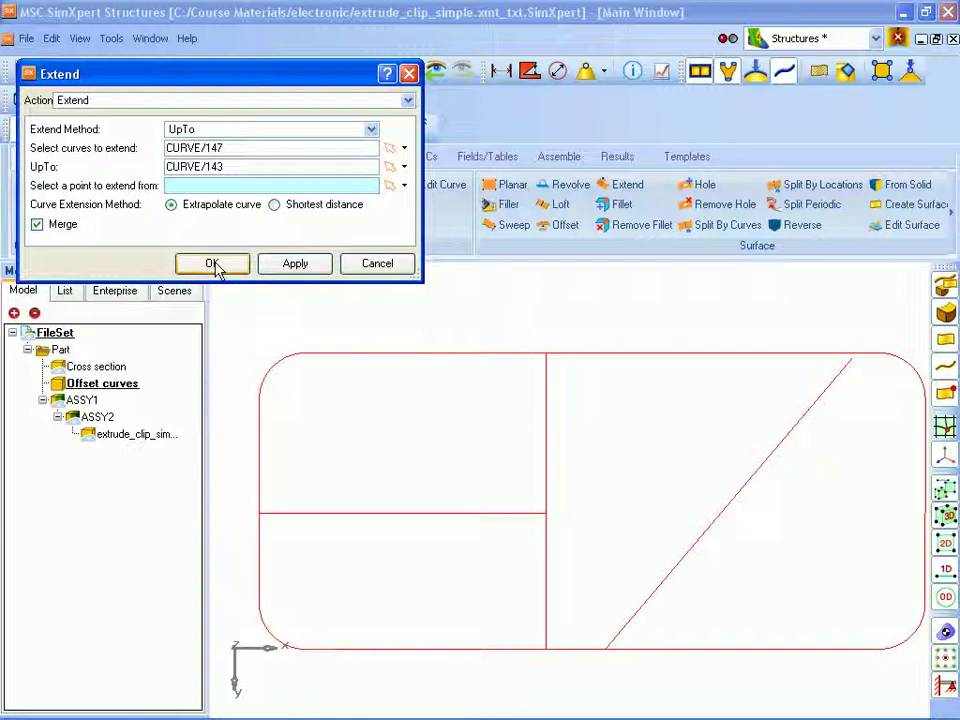
click(212, 264)
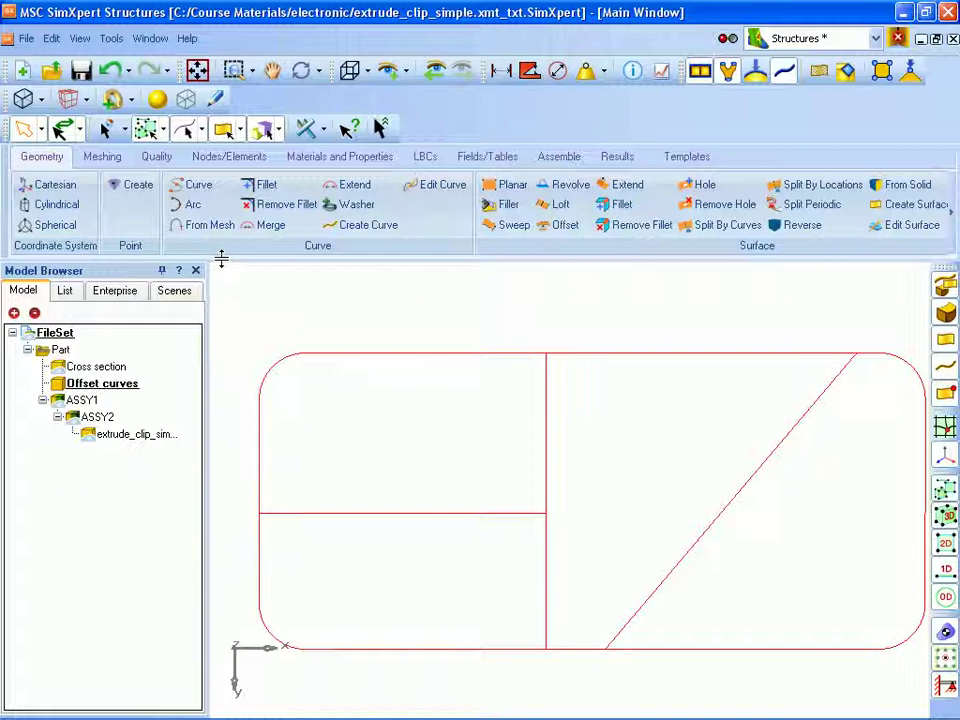
- Create a new part named 'Midsurfaces', then show the extrude_clip solid part again
right_click(60, 351)
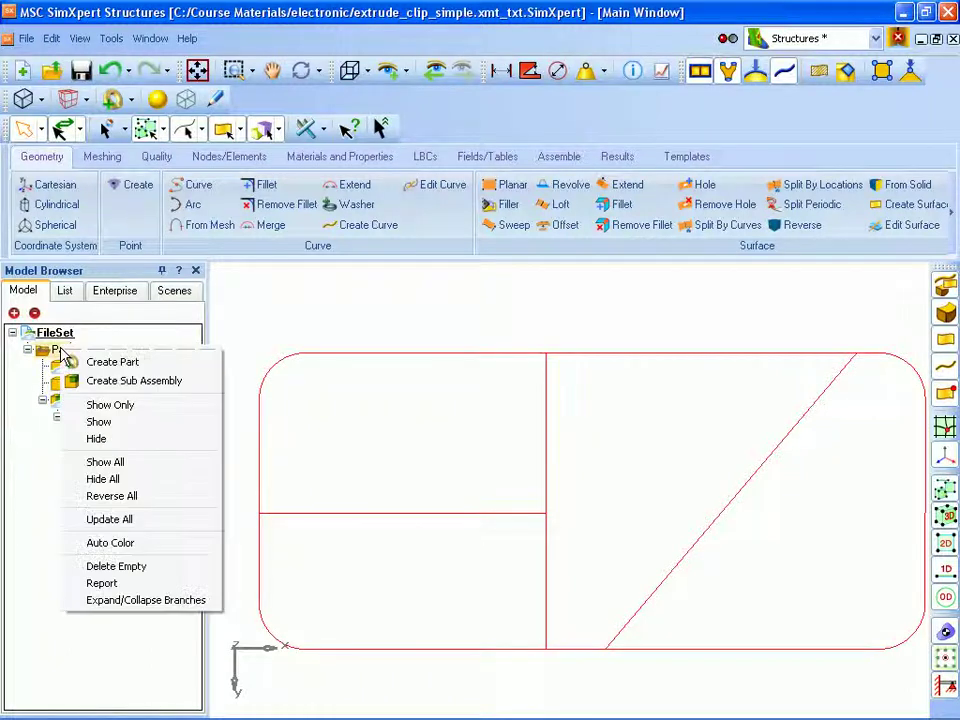
click(112, 362)
drag(425, 340, 336, 334)
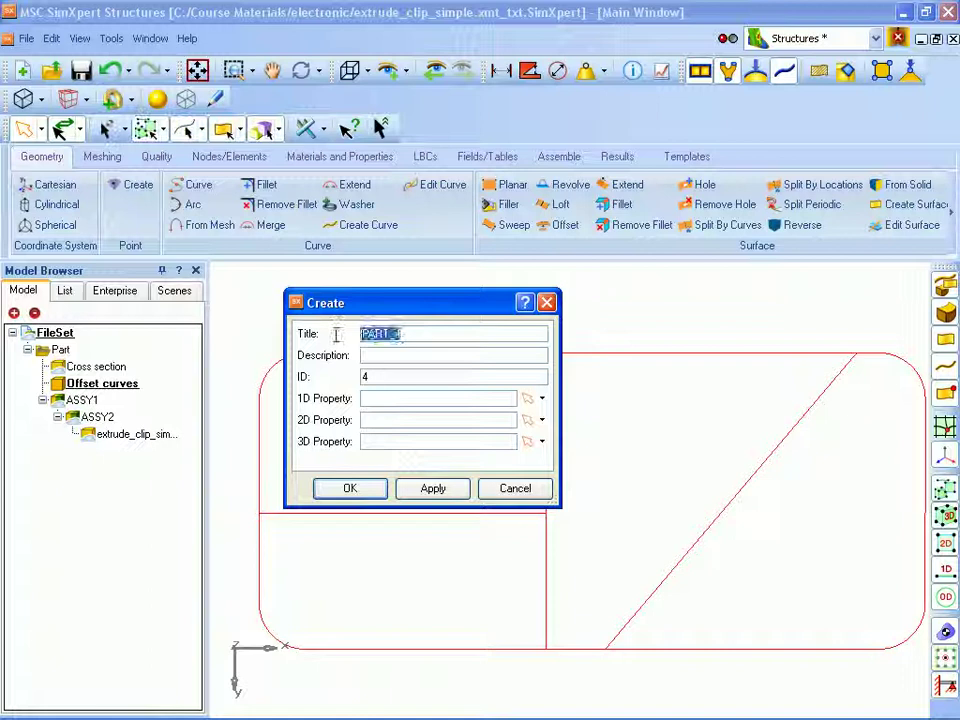
text(Midsurfac)
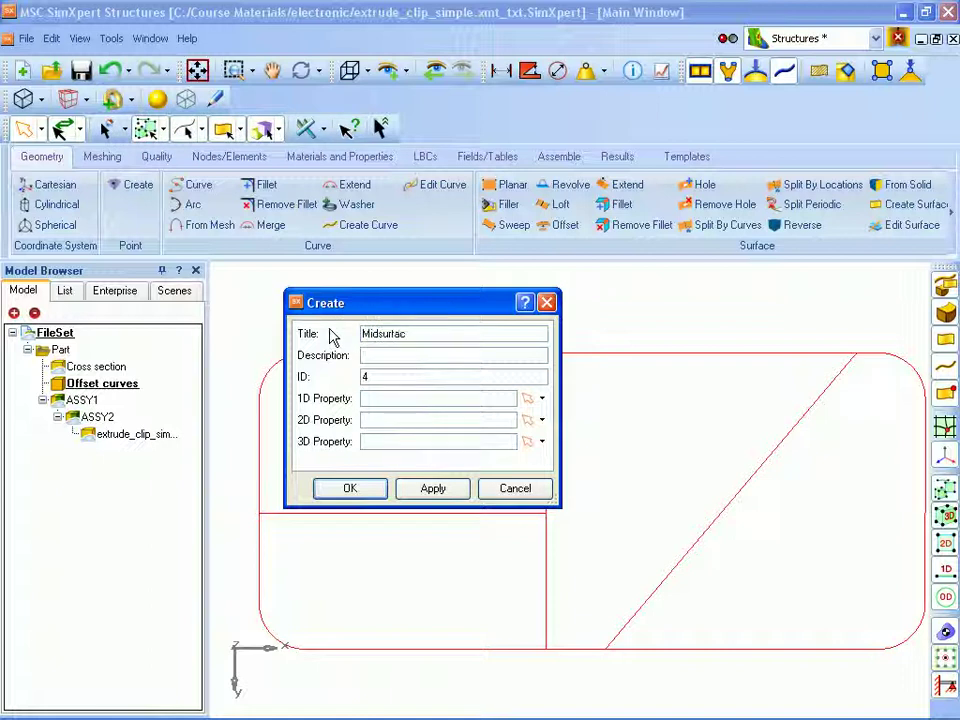
text(es)
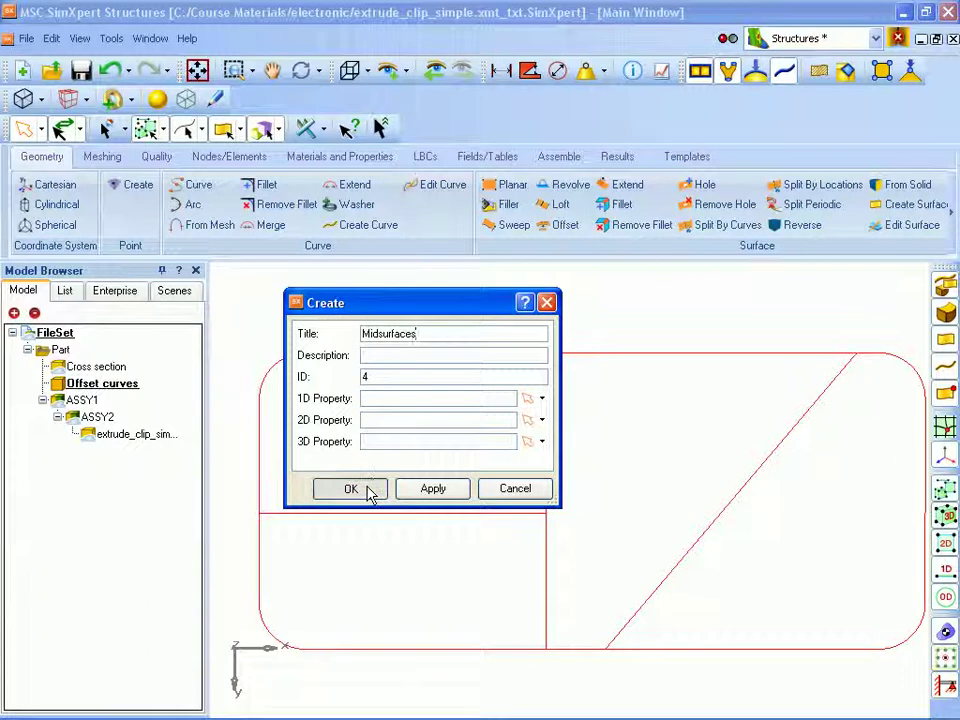
click(369, 490)
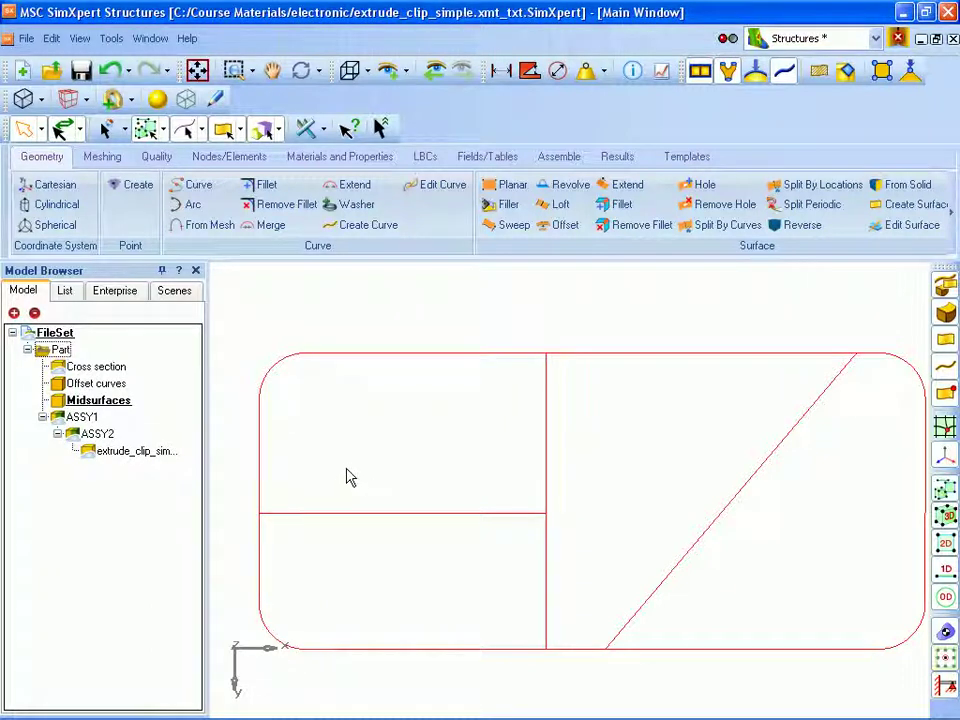
right_click(92, 457)
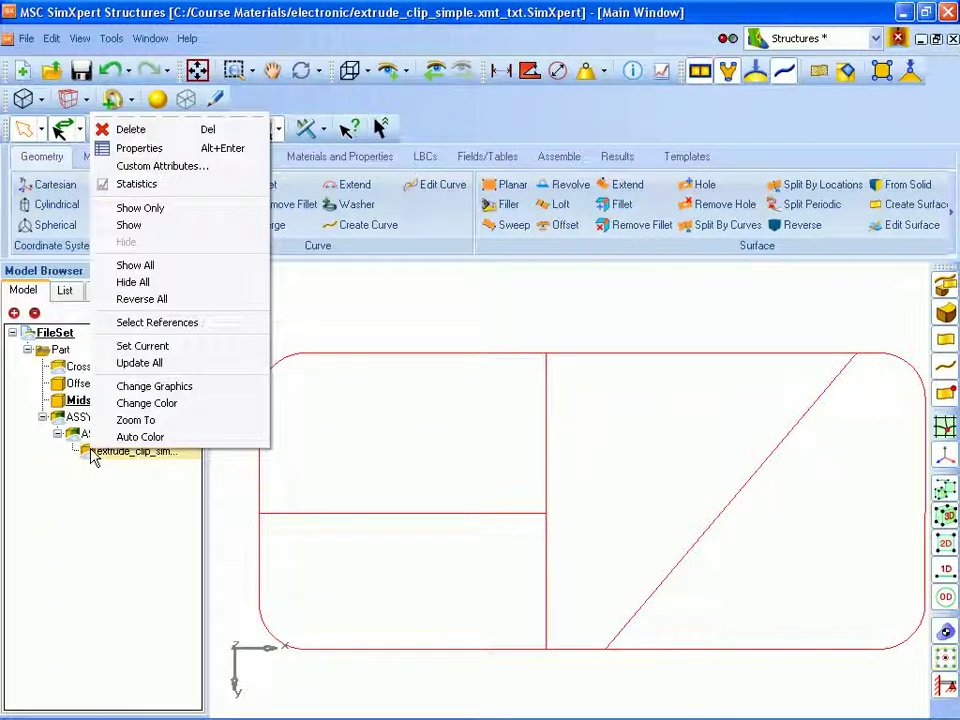
click(130, 225)
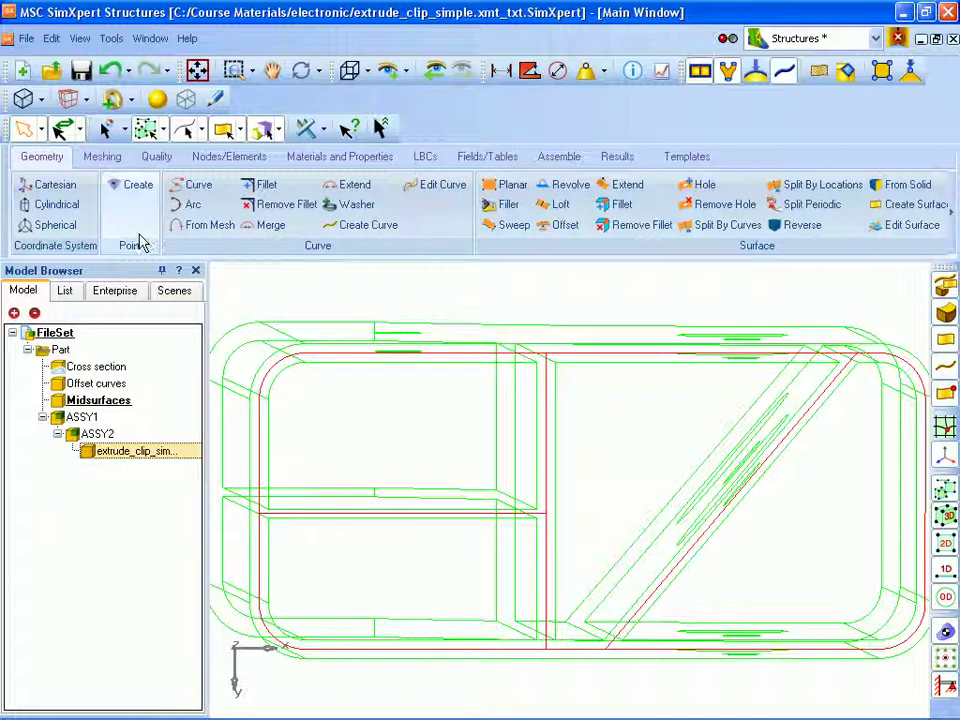
- Start a new curve using the Extrude and Clip to Solid method
click(341, 226)
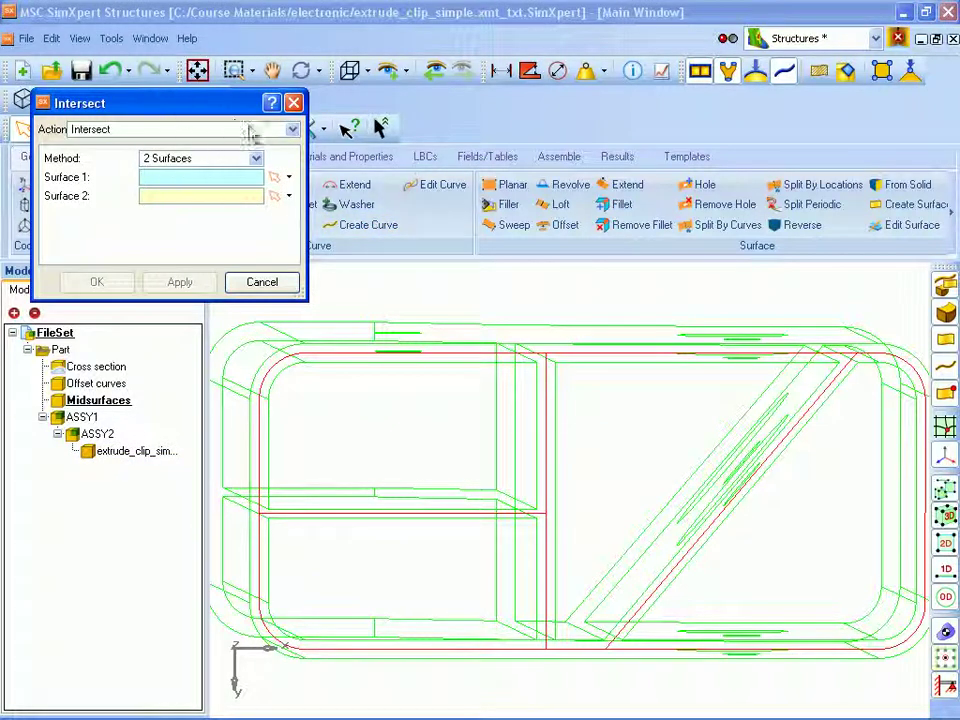
click(292, 129)
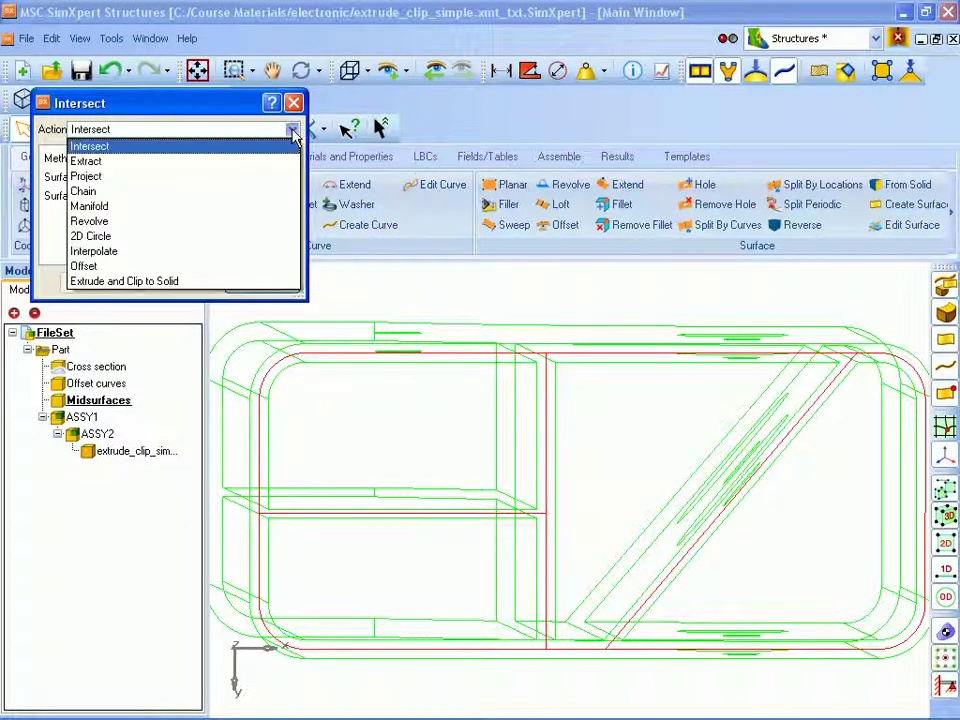
click(160, 284)
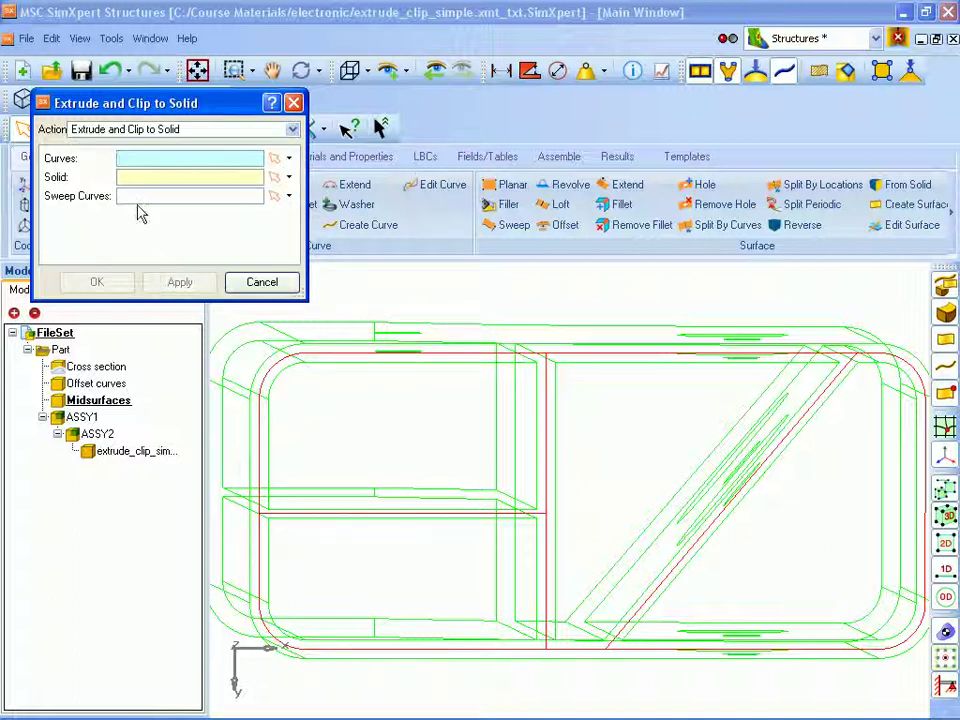
click(133, 156)
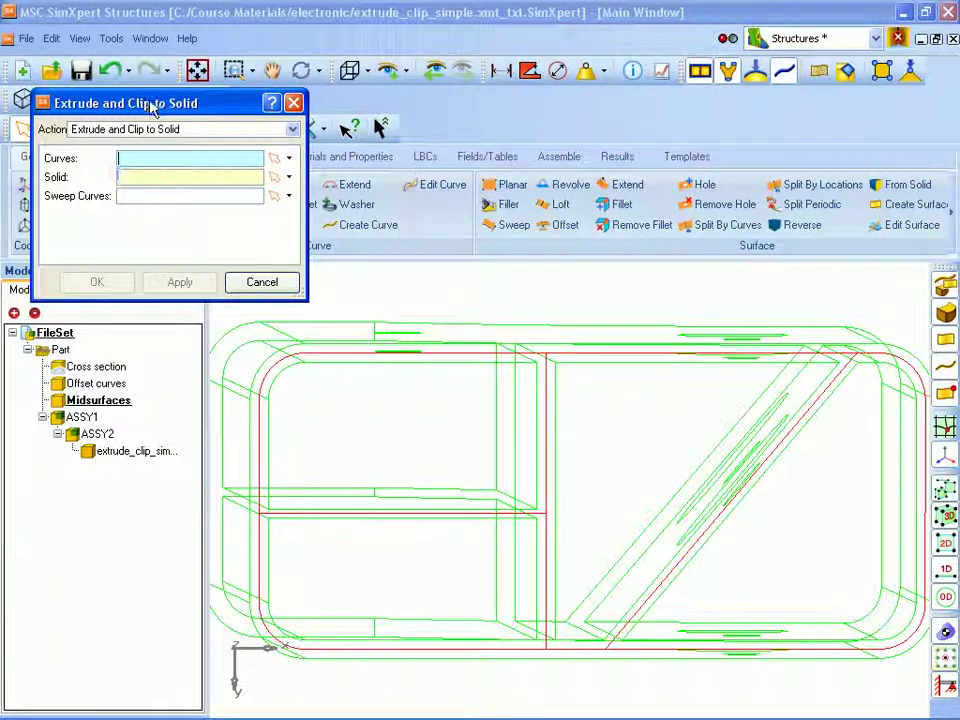
drag(150, 104, 299, 212)
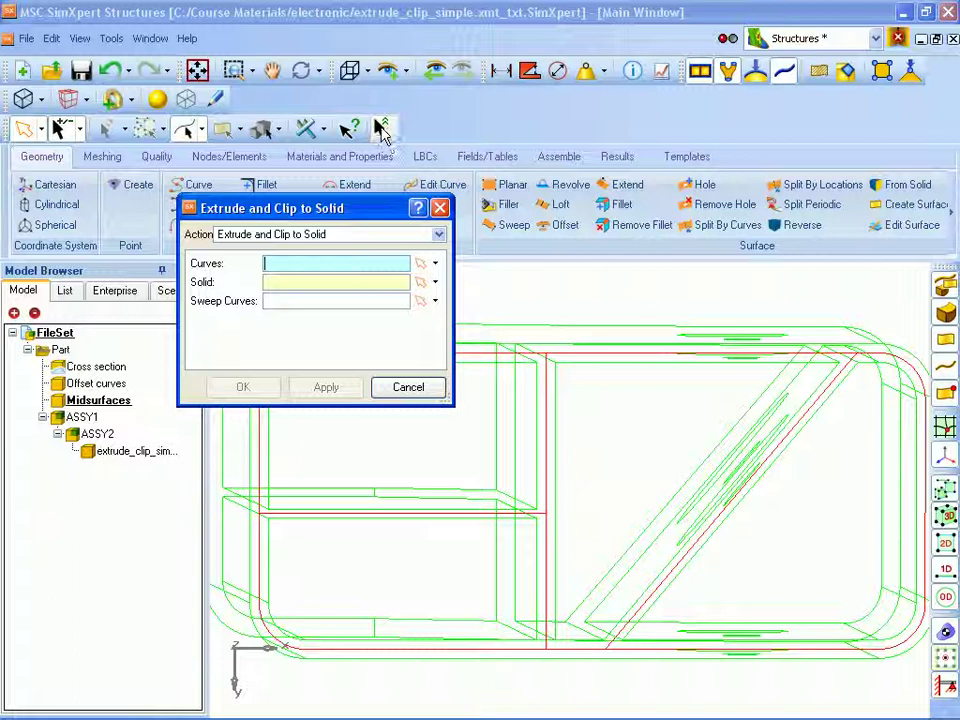
- Select all curves in the Offset curves part as the curves to extrude
click(383, 130)
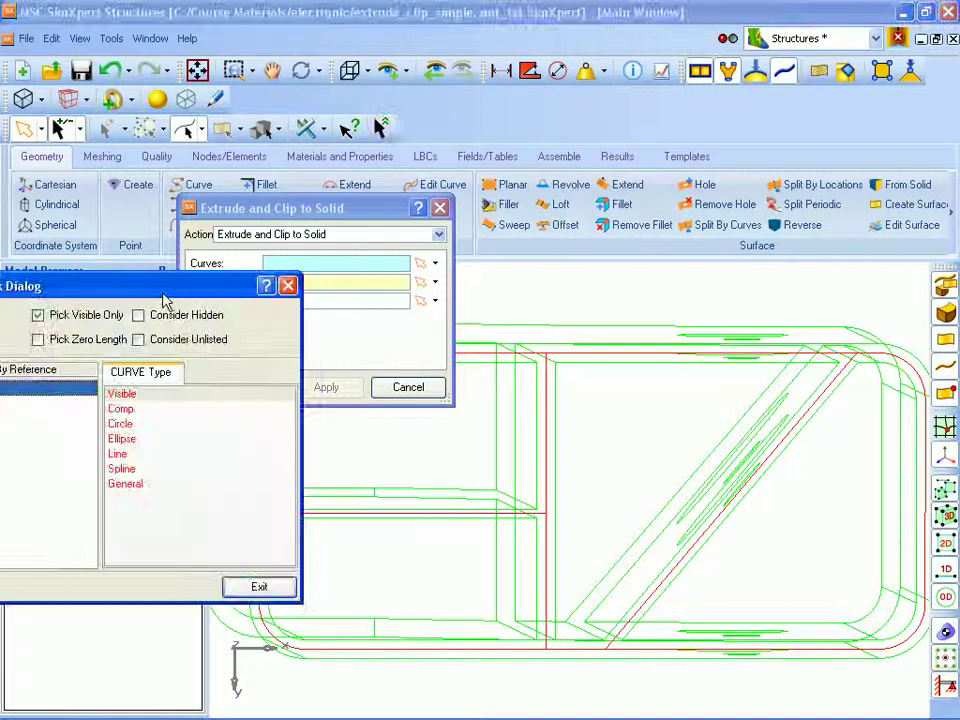
drag(163, 300, 322, 413)
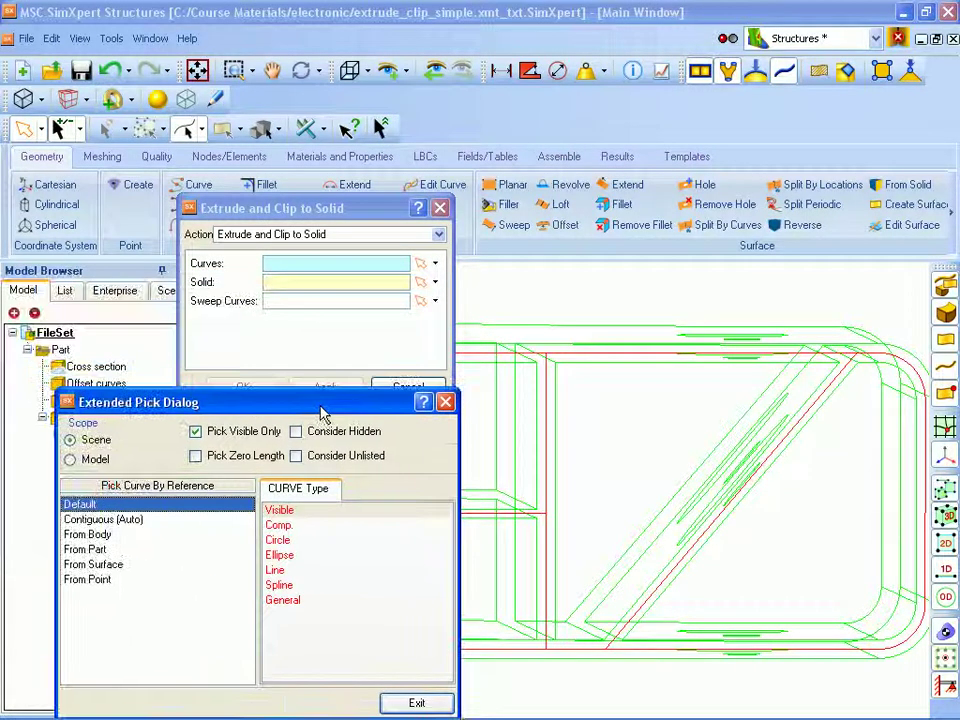
click(88, 549)
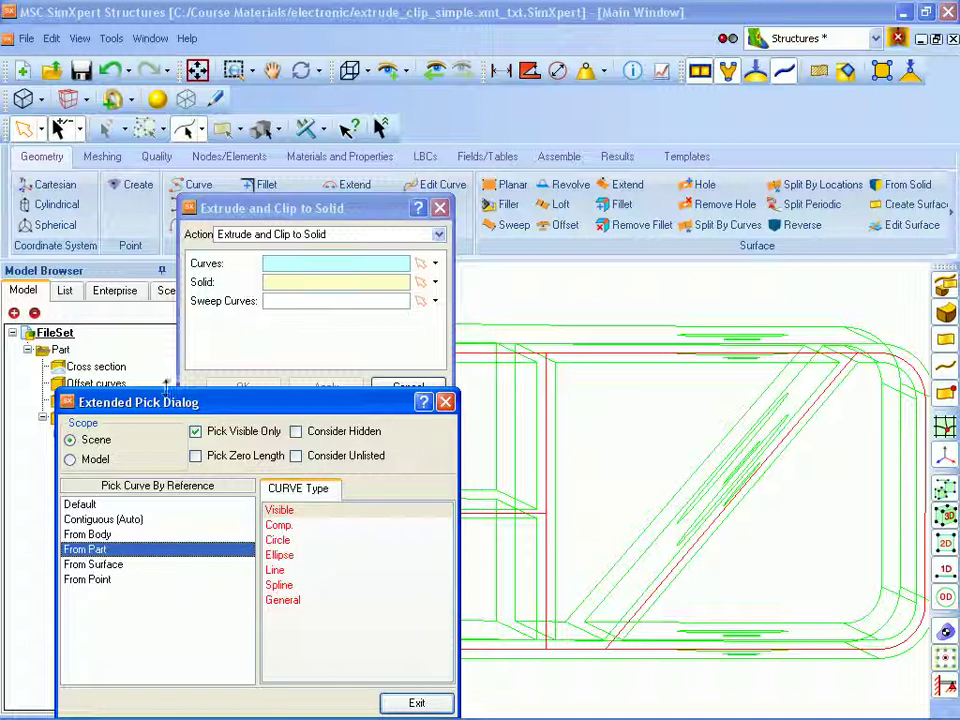
drag(165, 410, 174, 447)
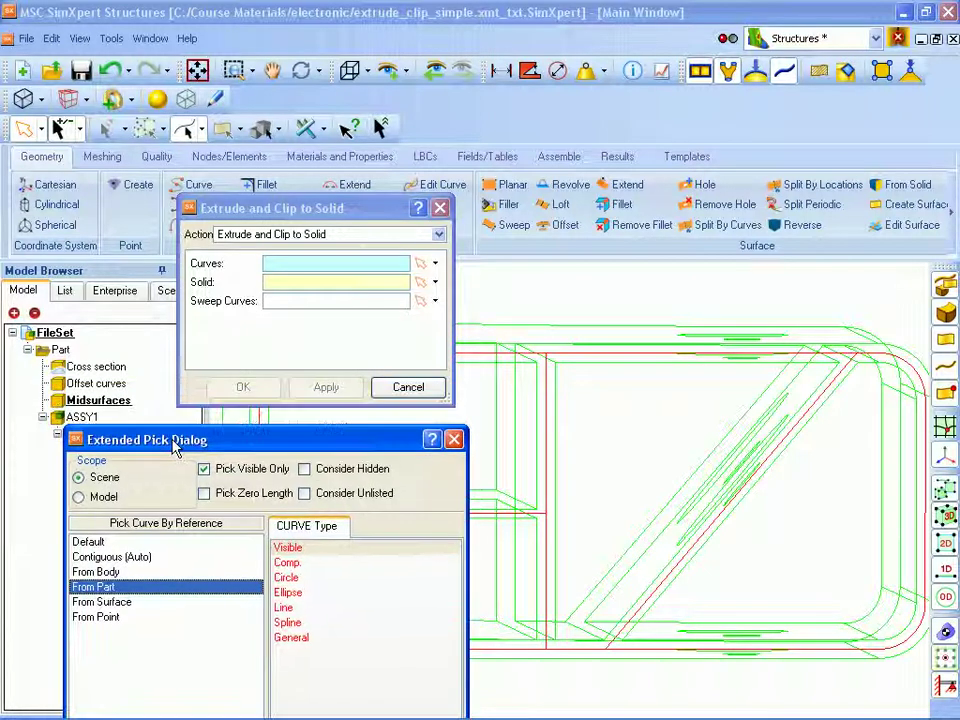
click(115, 387)
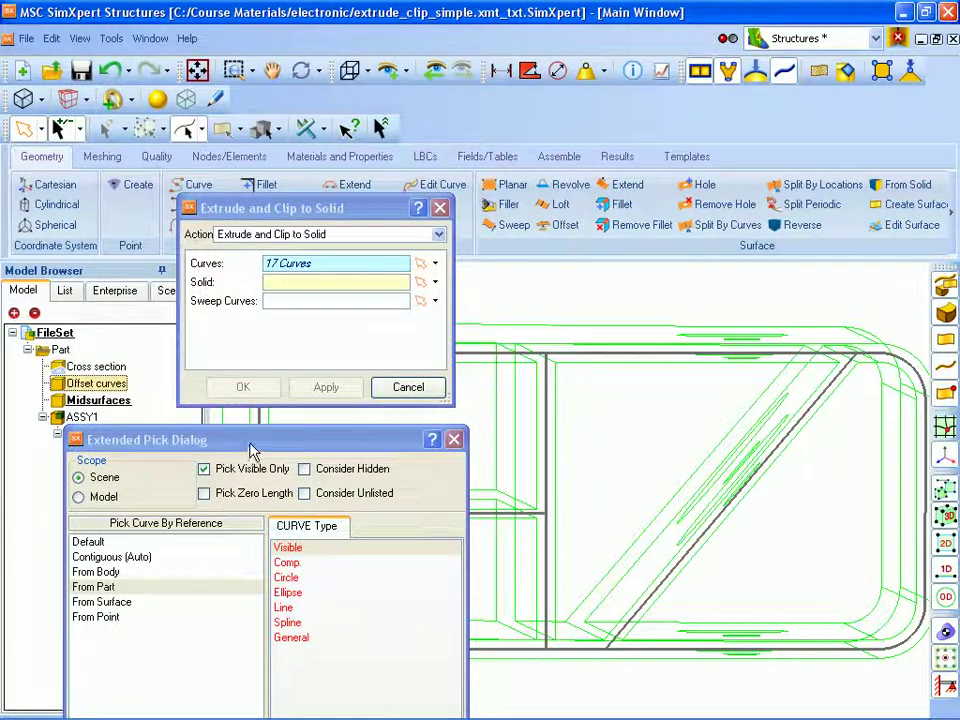
drag(250, 446, 76, 391)
click(268, 685)
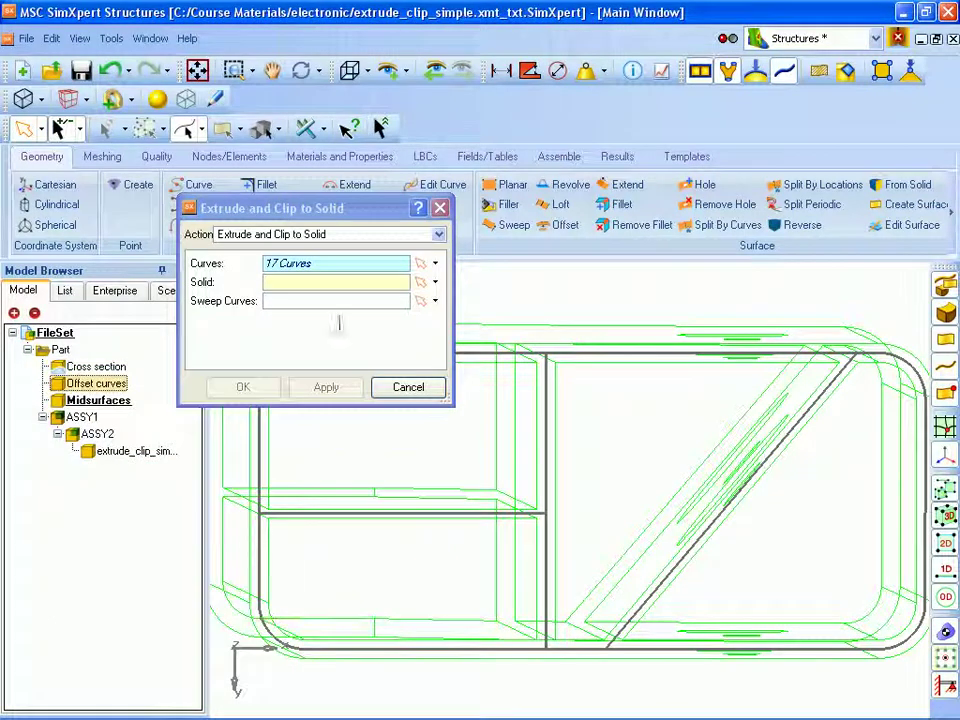
drag(318, 219, 224, 82)
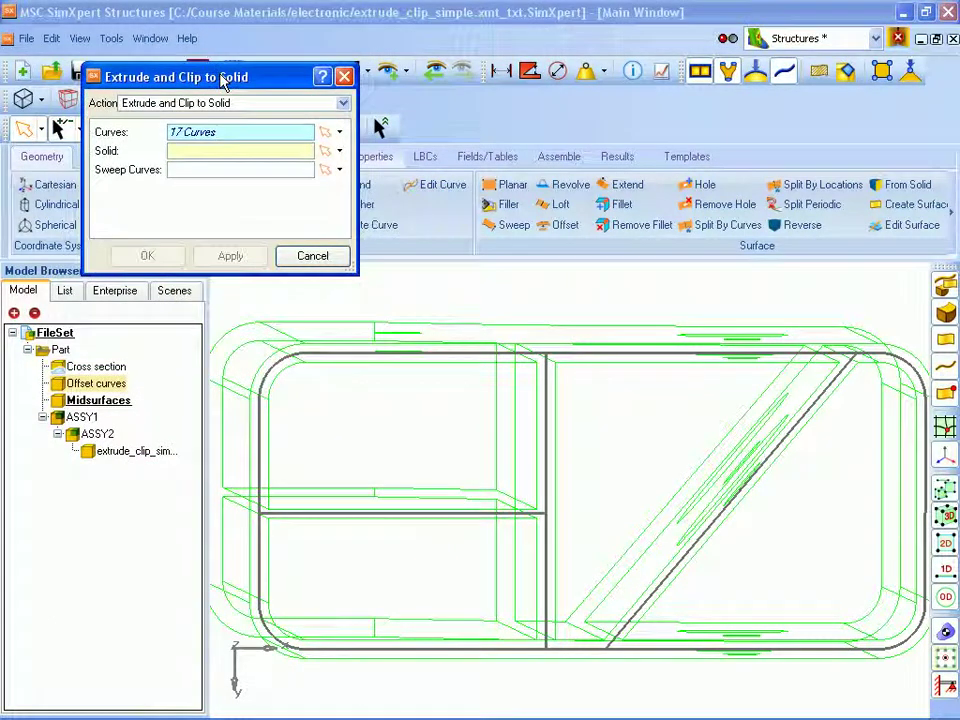
- Clip to solid BODY/3279 with CURVE/23 as the sweep curve, creating the surfaces
mouse_move(193, 160)
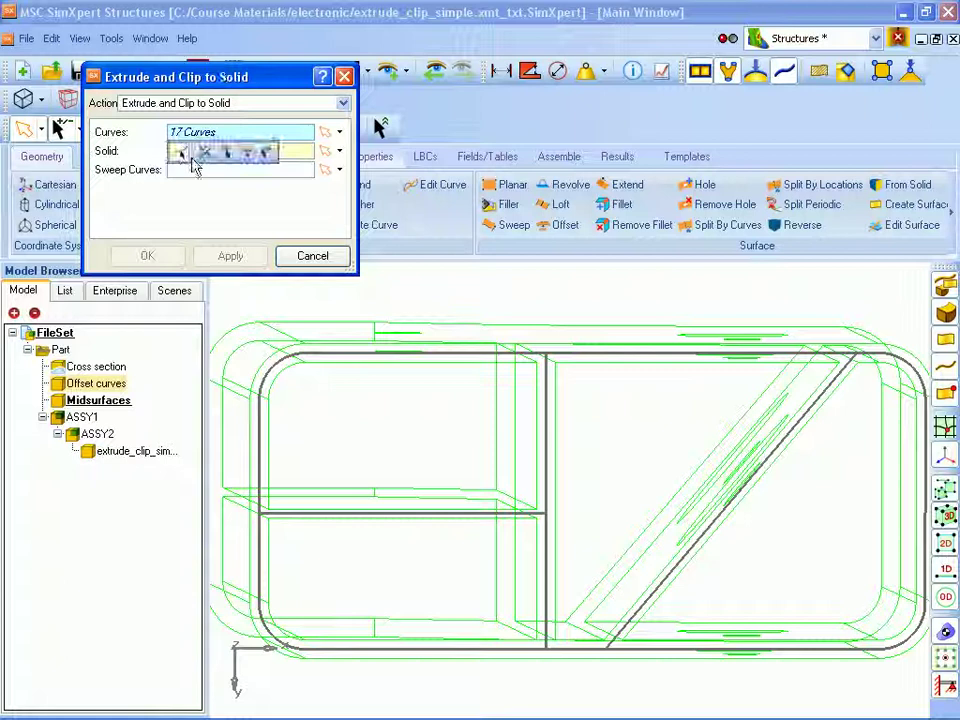
click(294, 150)
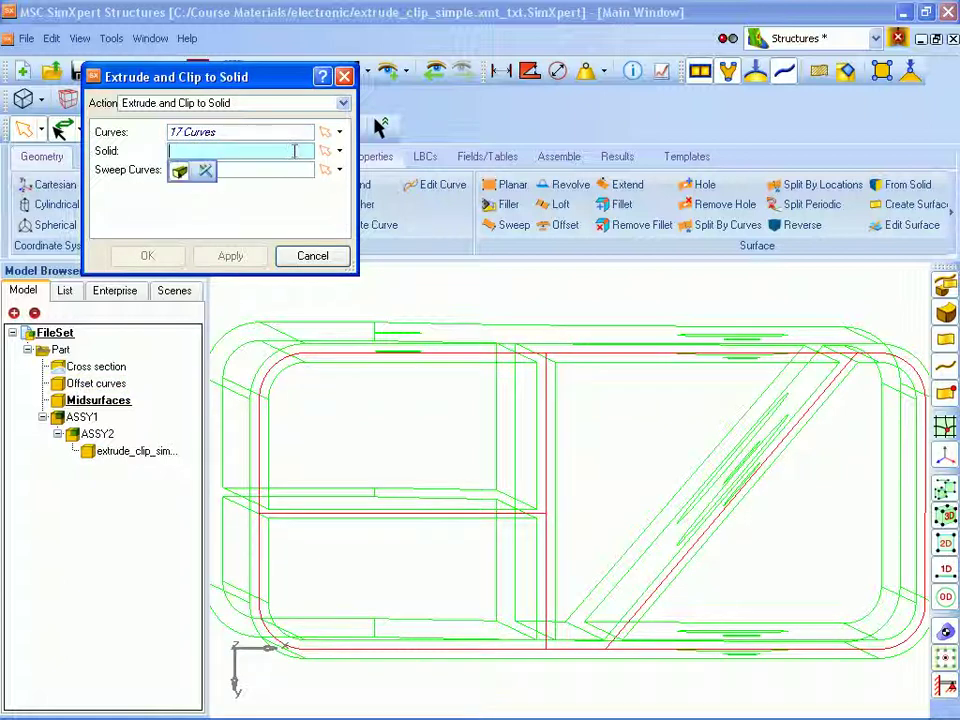
click(265, 347)
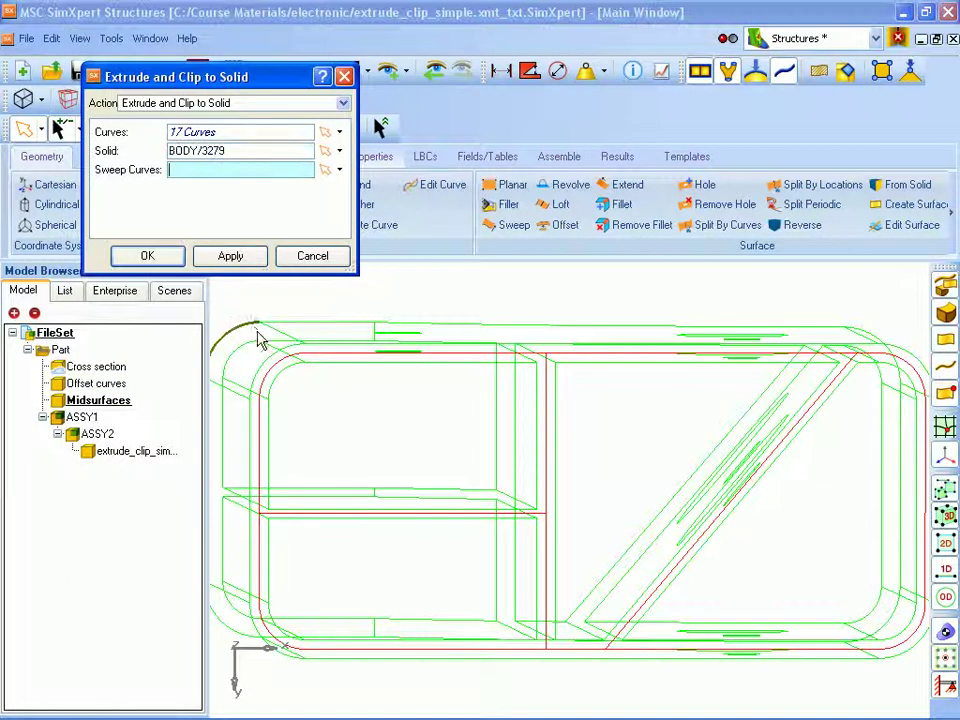
click(244, 399)
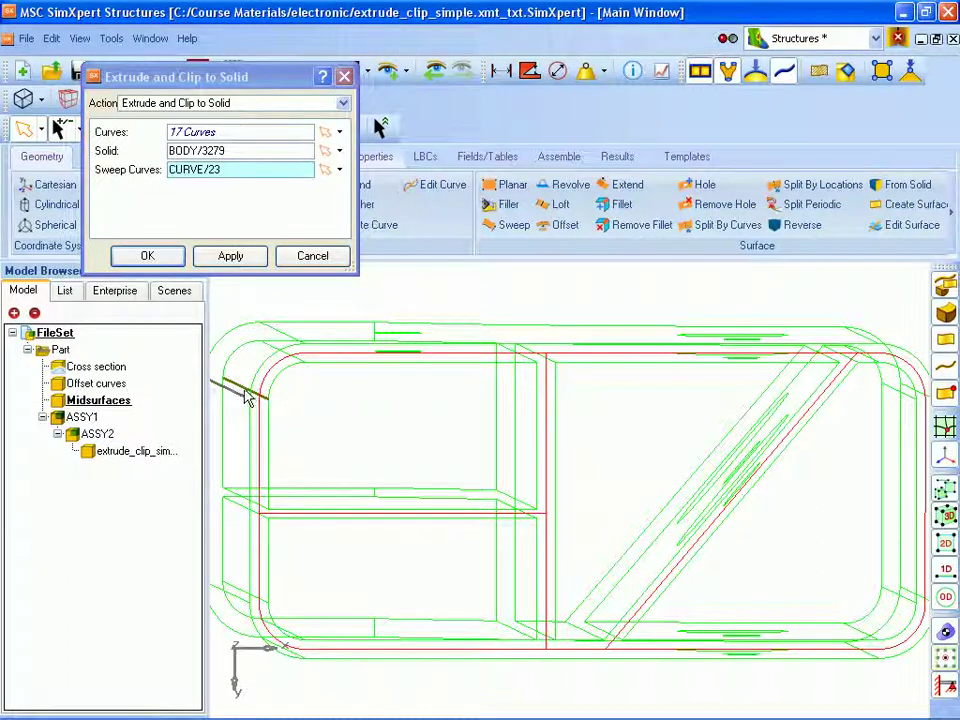
click(148, 257)
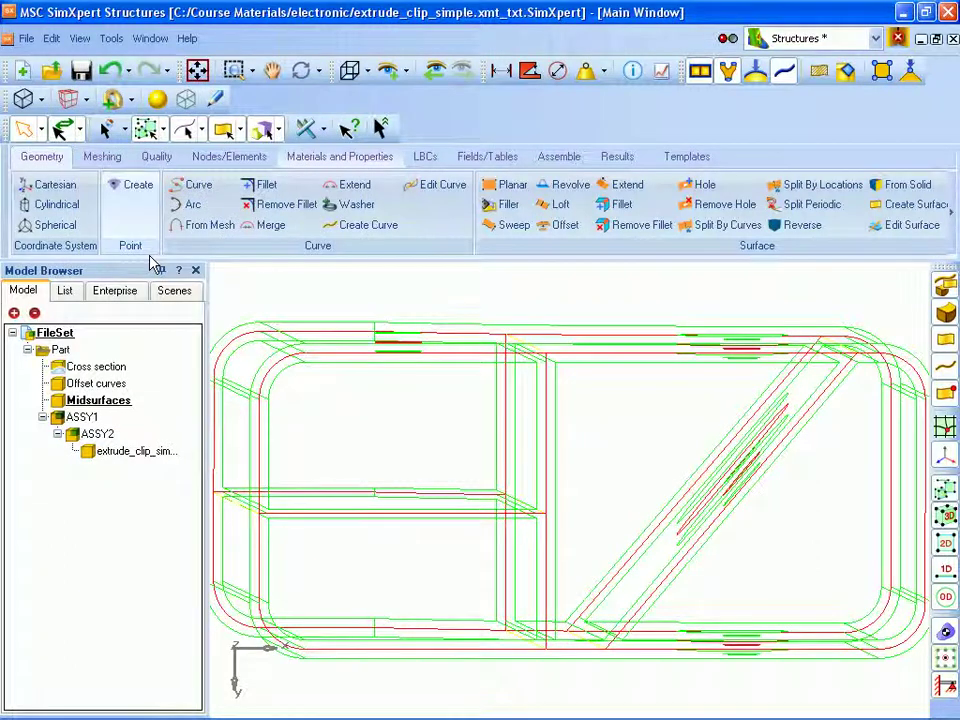
- Show only Midsurfaces, shaded with edges, and orbit to look down onto the holes
right_click(117, 408)
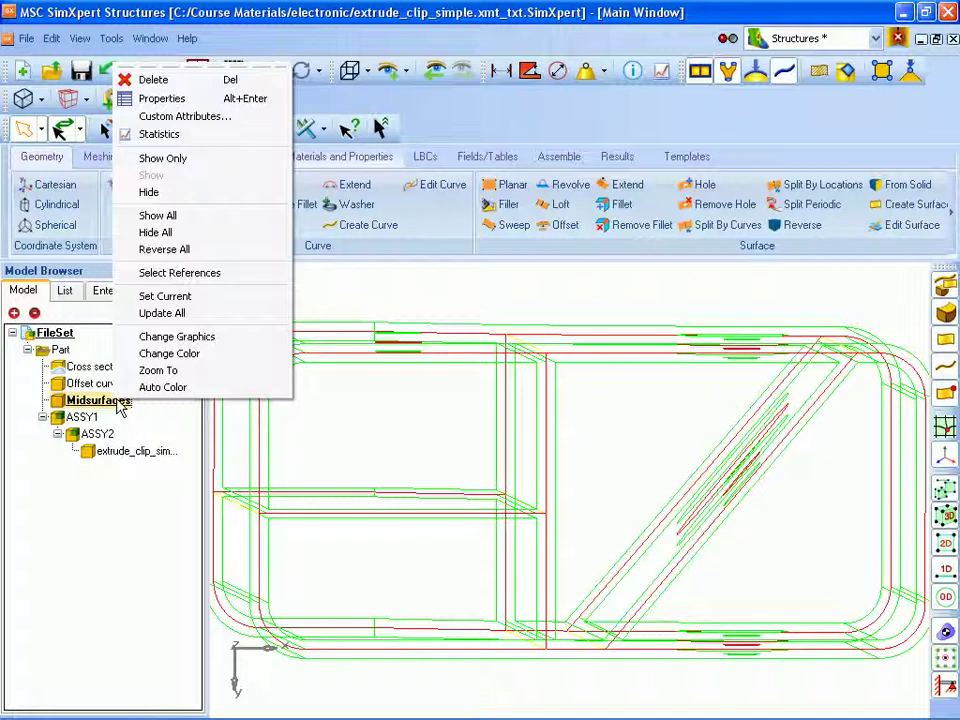
click(193, 160)
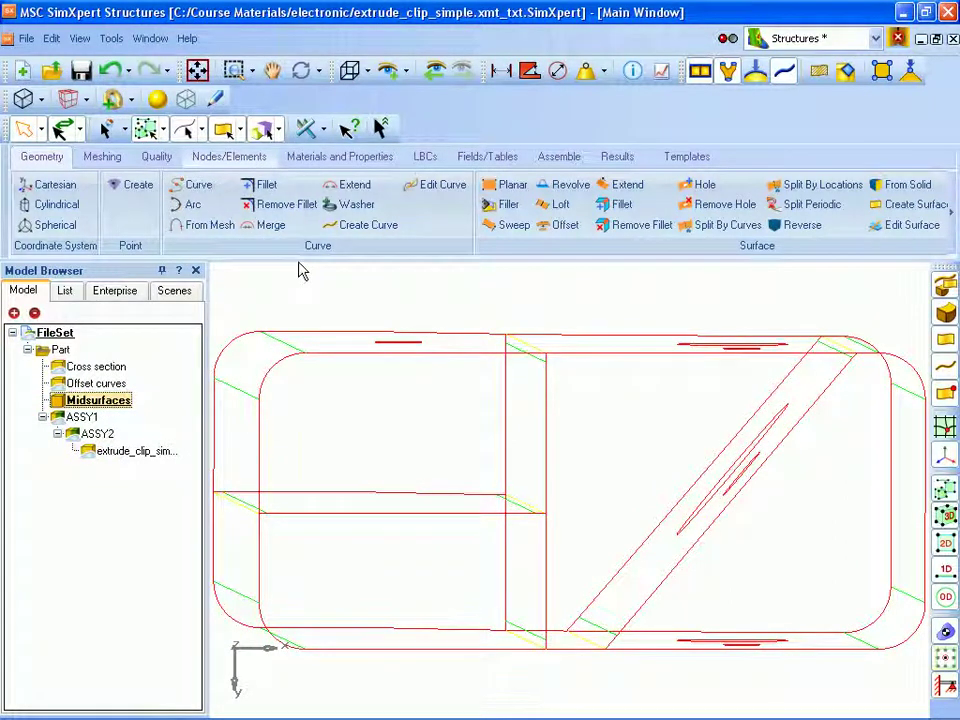
click(41, 100)
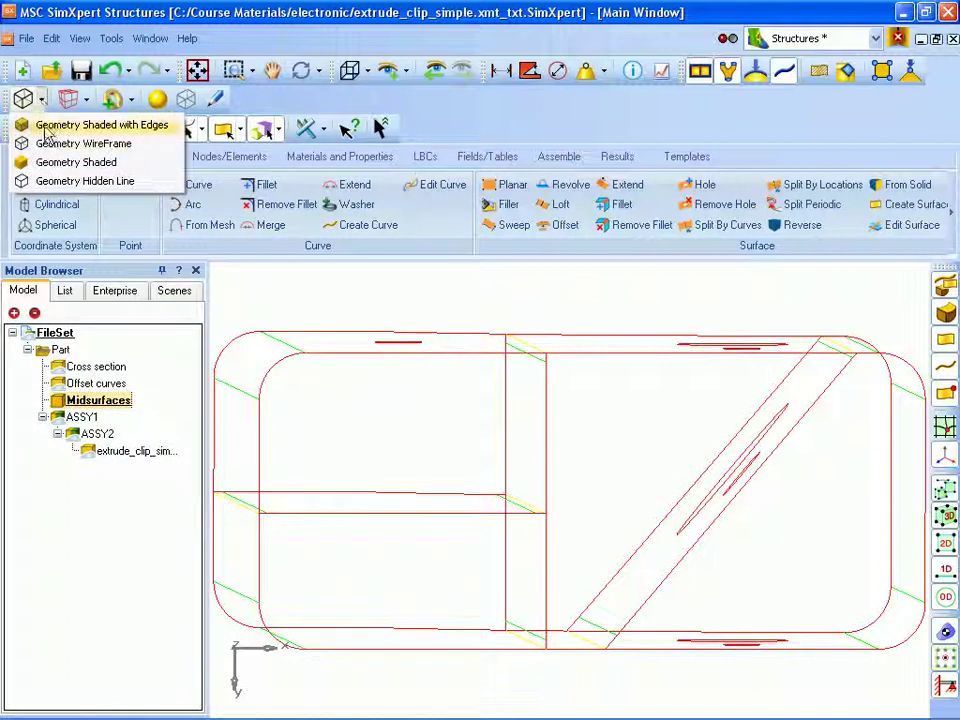
click(45, 127)
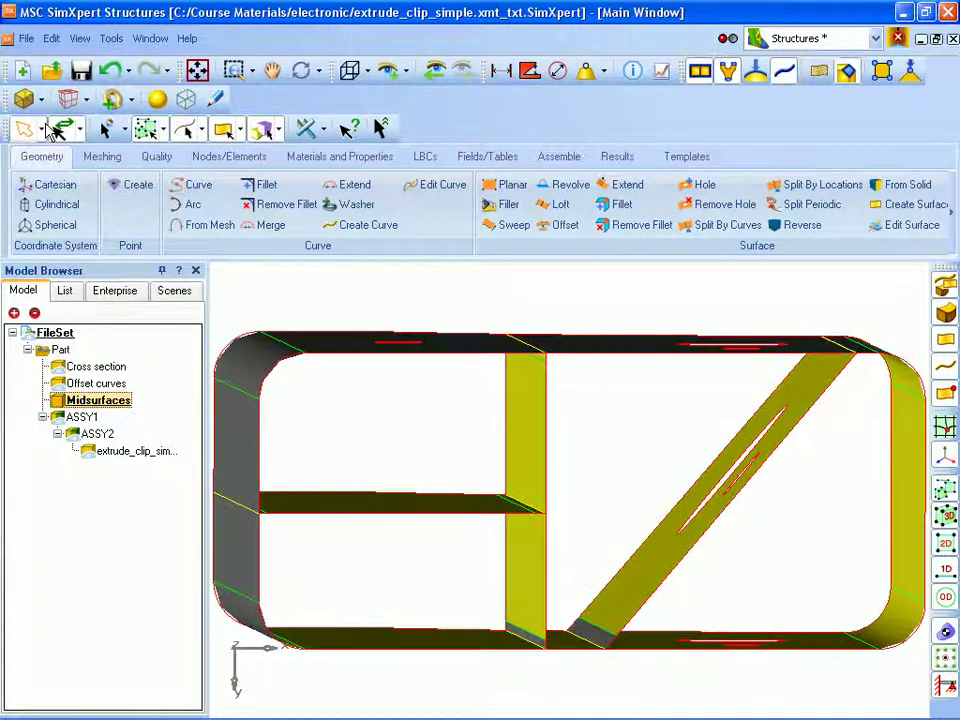
mouse_move(605, 480)
middle_down()
mouse_move(583, 452)
mouse_move(596, 471)
middle_up()
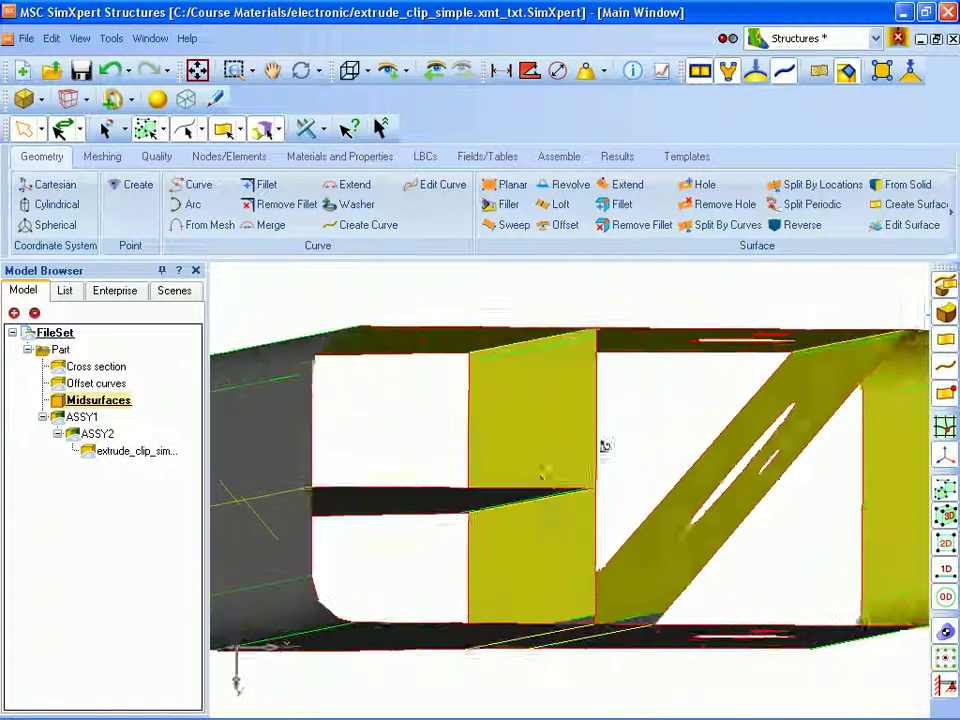
middle_drag(605, 445, 664, 493)
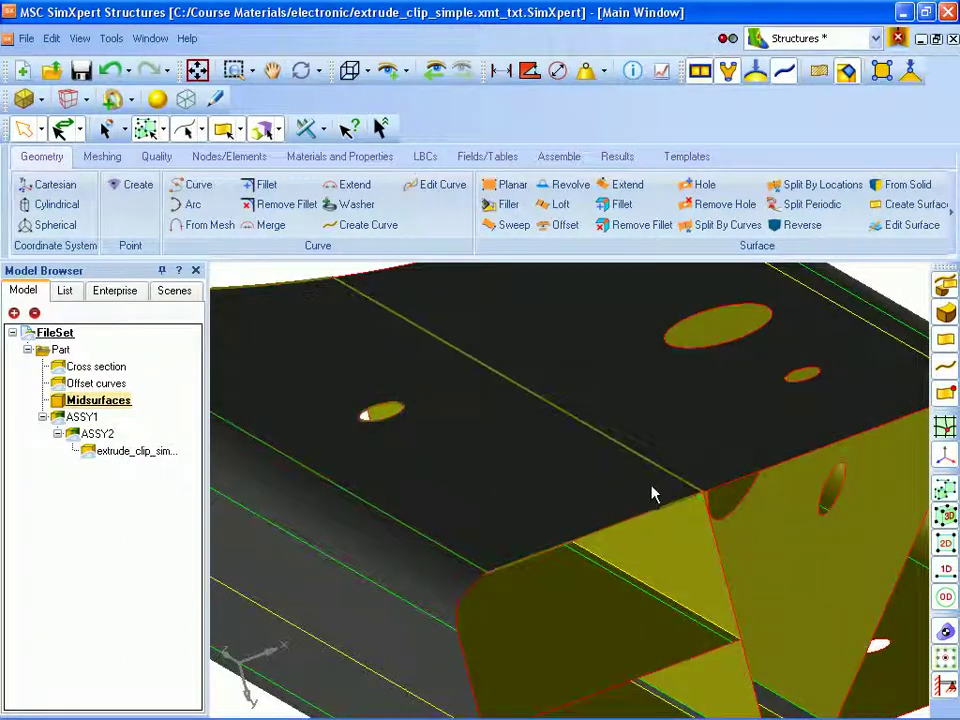